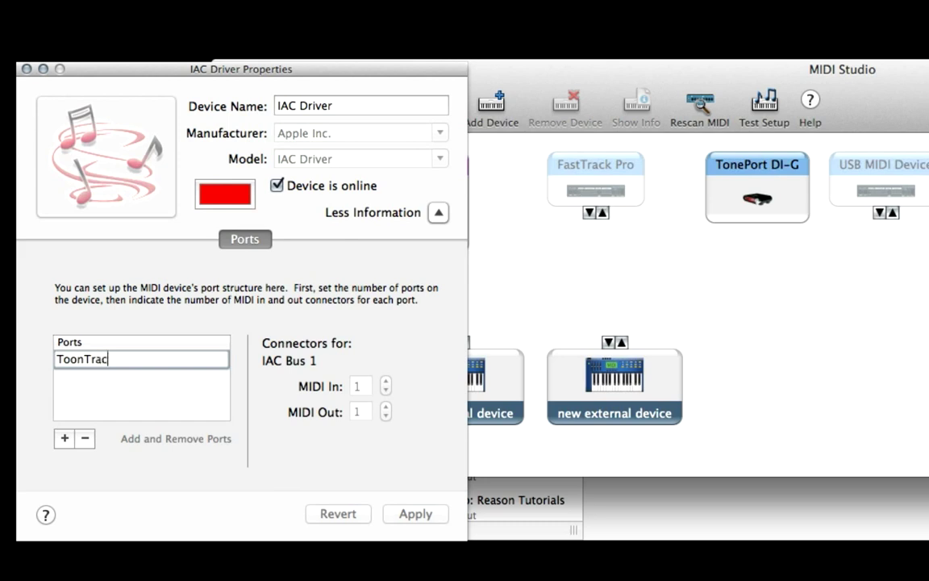
Name both the IAC Driver device and its port ToonTrack, apply, and quit Audio MIDI Setup.
key(Return)
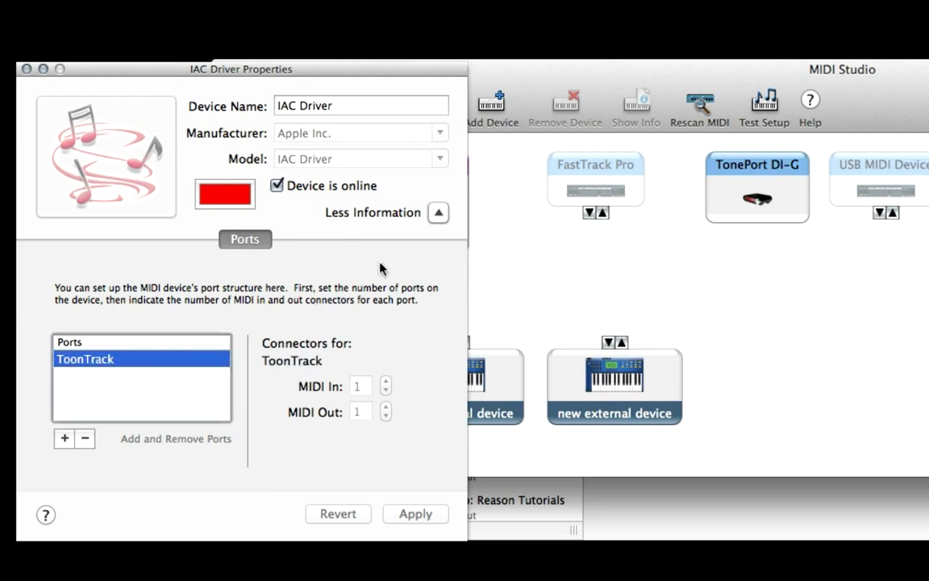
drag(336, 107, 257, 106)
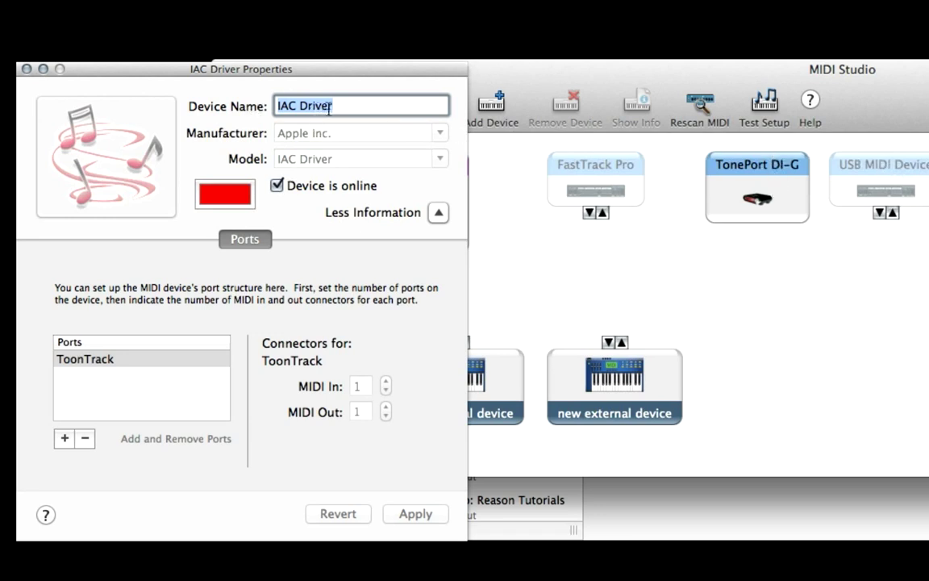
text(T)
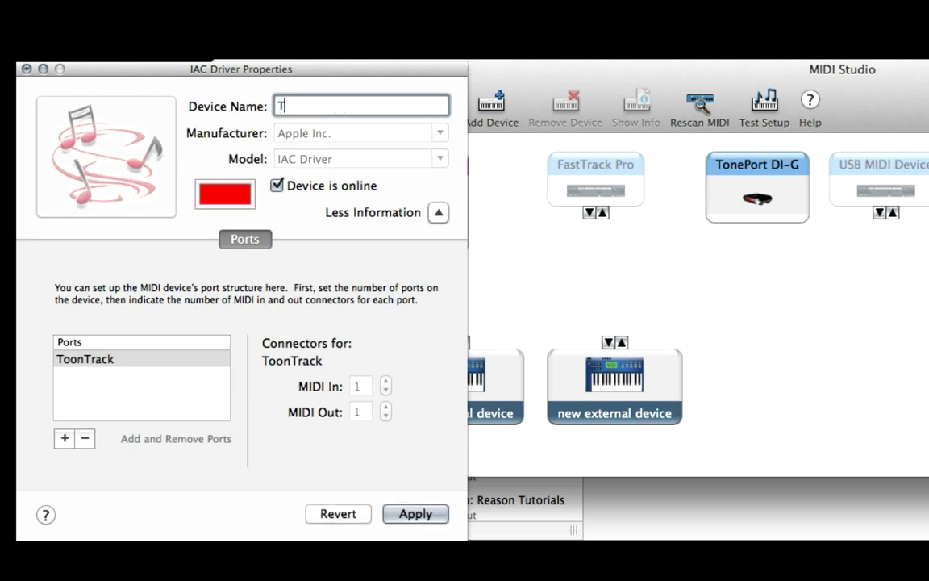
text(oonTrack)
click(416, 514)
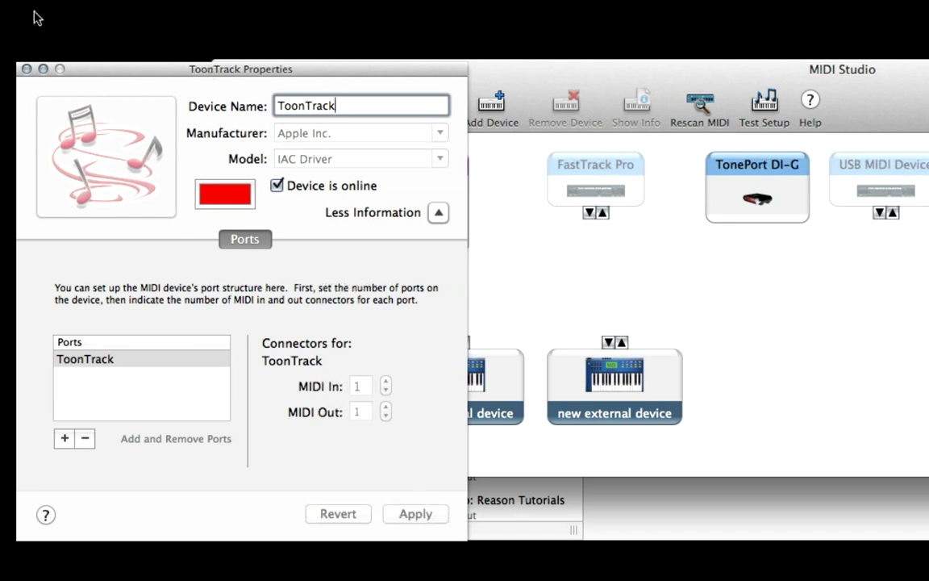
click(26, 70)
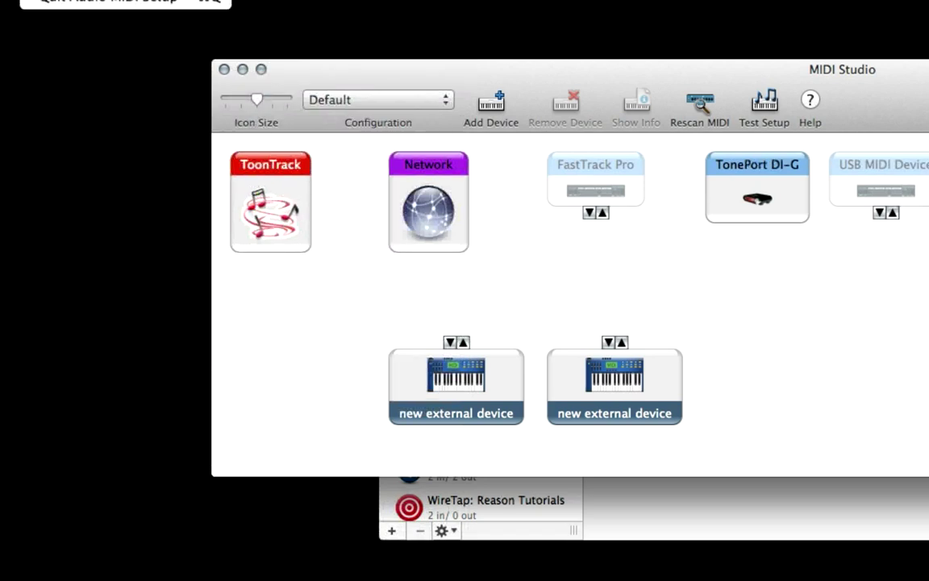
click(114, 5)
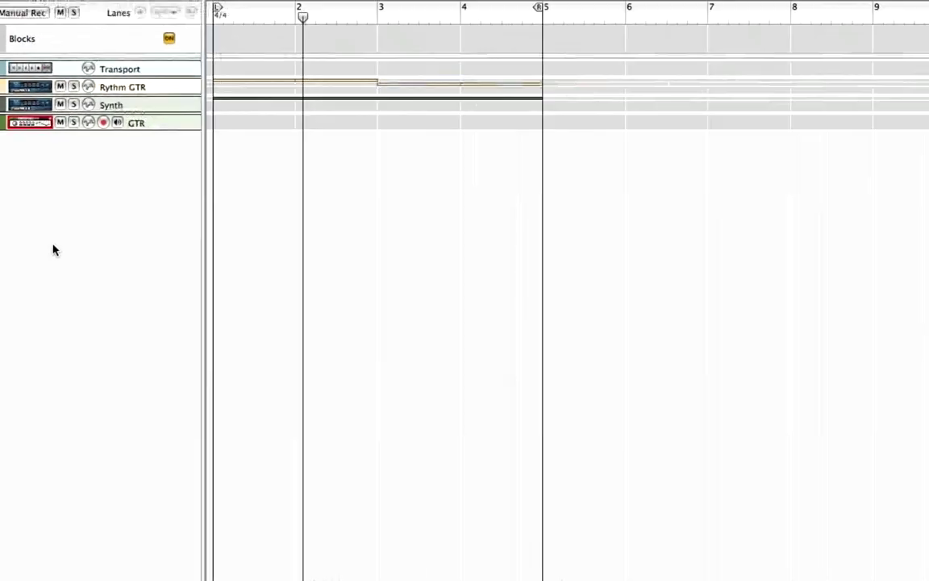
Add an External MIDI Instrument track from the Tool Window (F8).
key(F8)
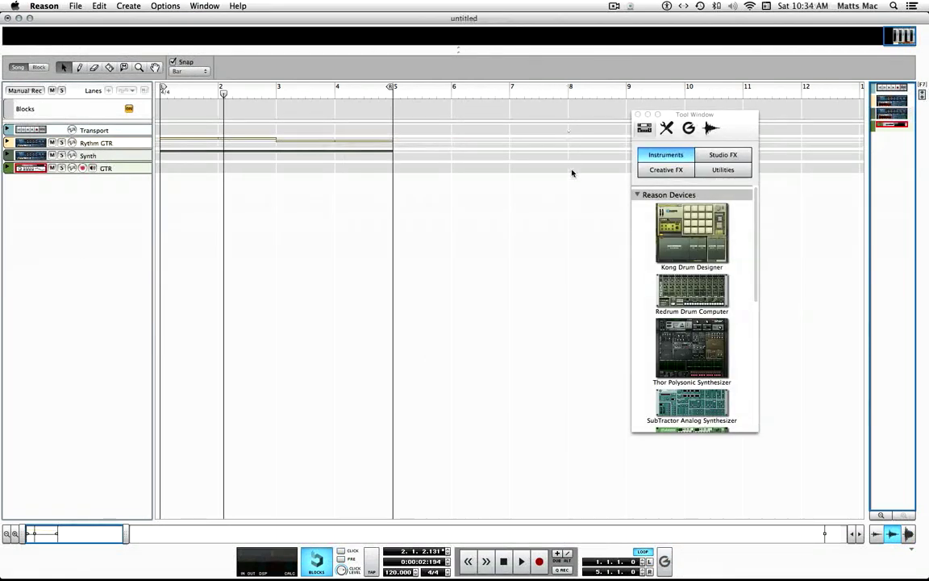
scroll(673, 223, down, 10)
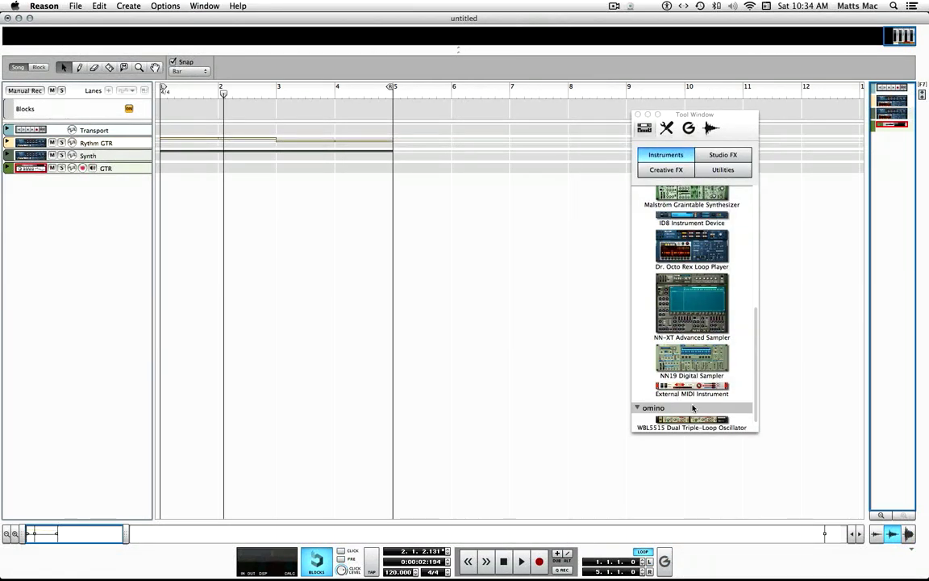
double_click(710, 388)
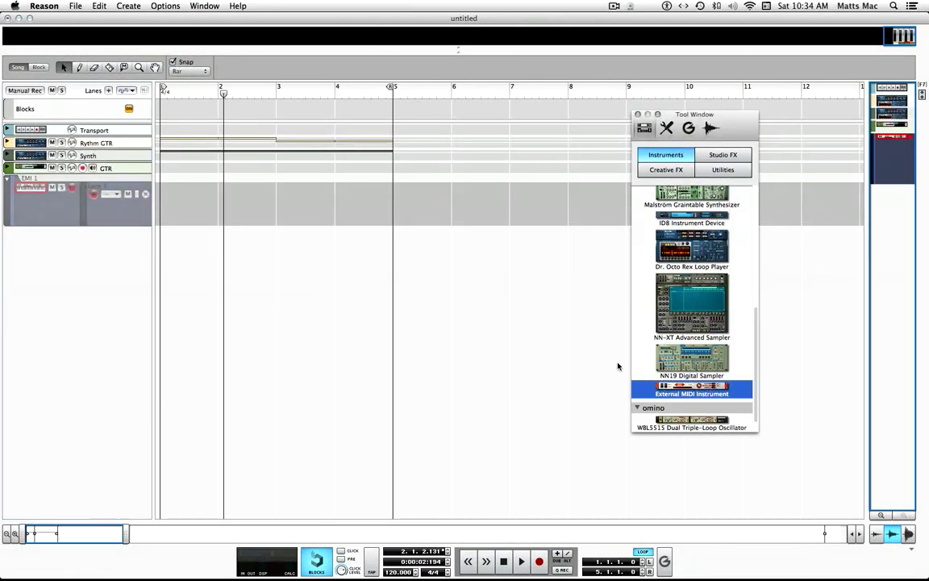
click(638, 115)
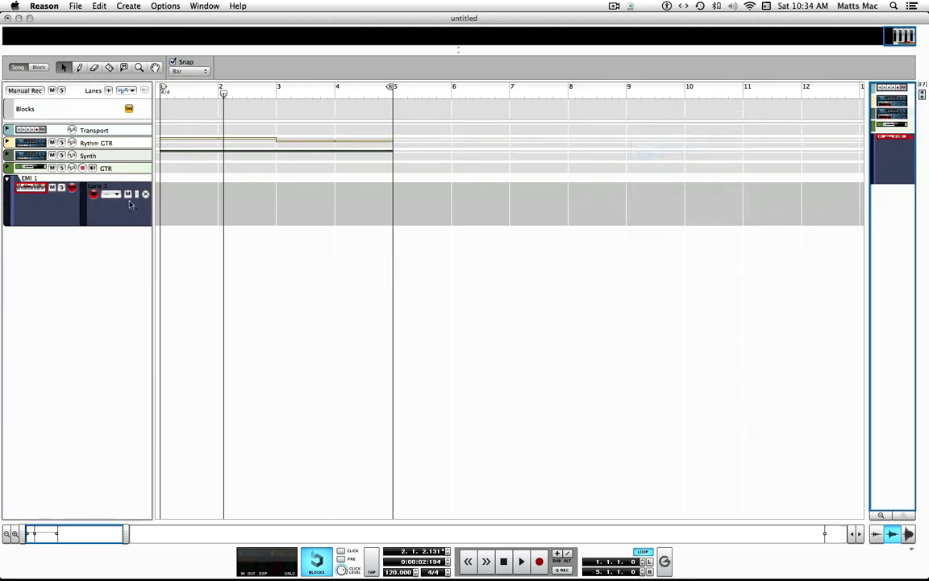
Move the song position back to bar 1 and minimize the Reason window.
drag(223, 95, 162, 91)
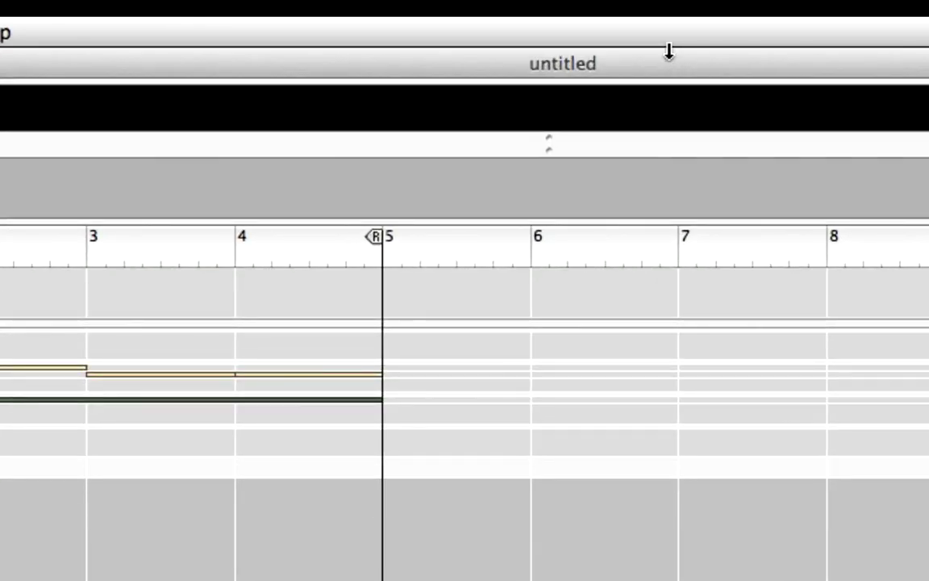
drag(668, 48, 676, 75)
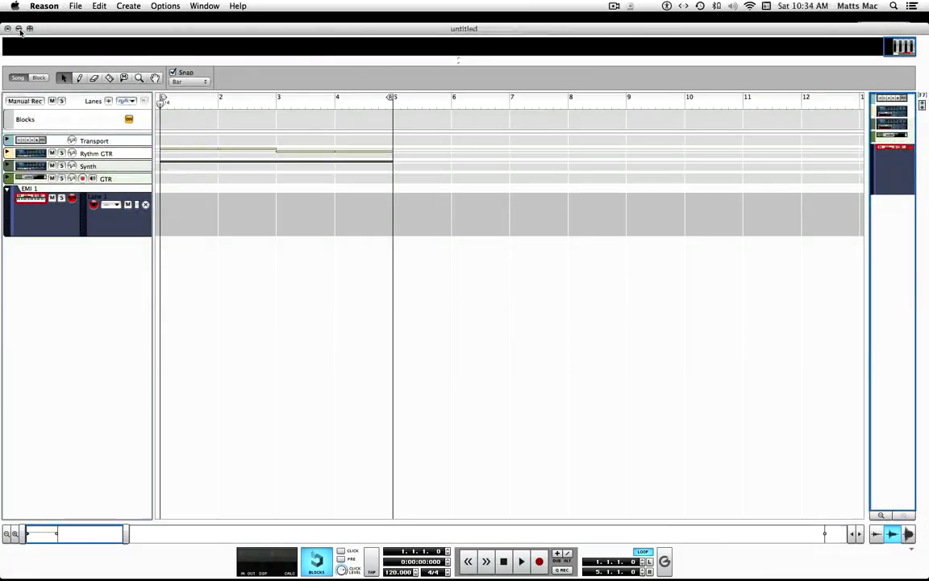
click(19, 29)
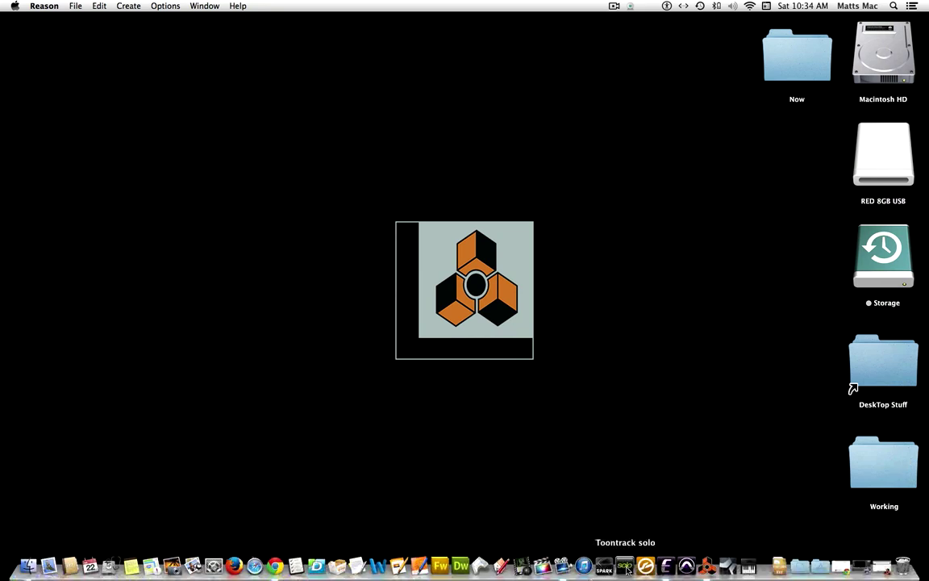
Launch Toontrack solo with Superior Drummer 2 and show its Bounce settings.
click(626, 567)
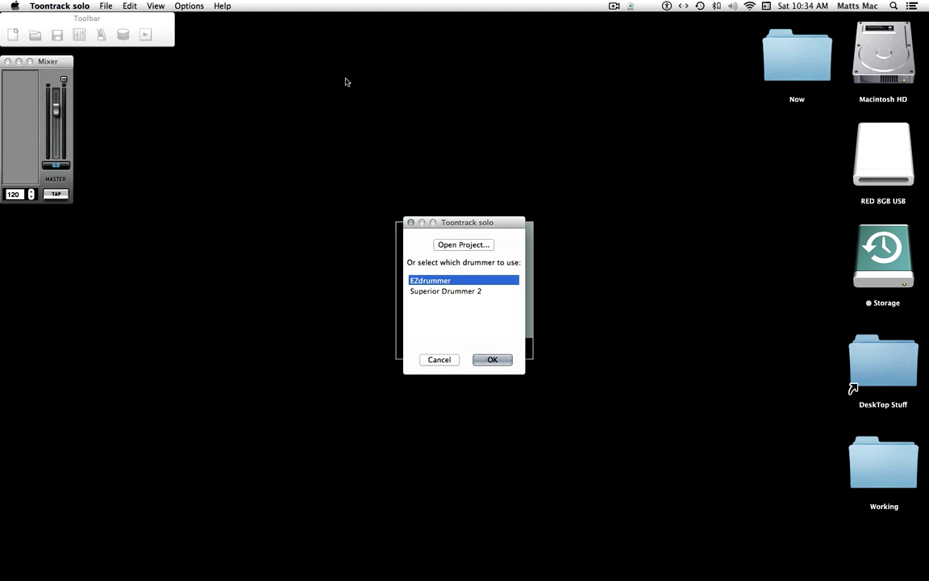
click(460, 292)
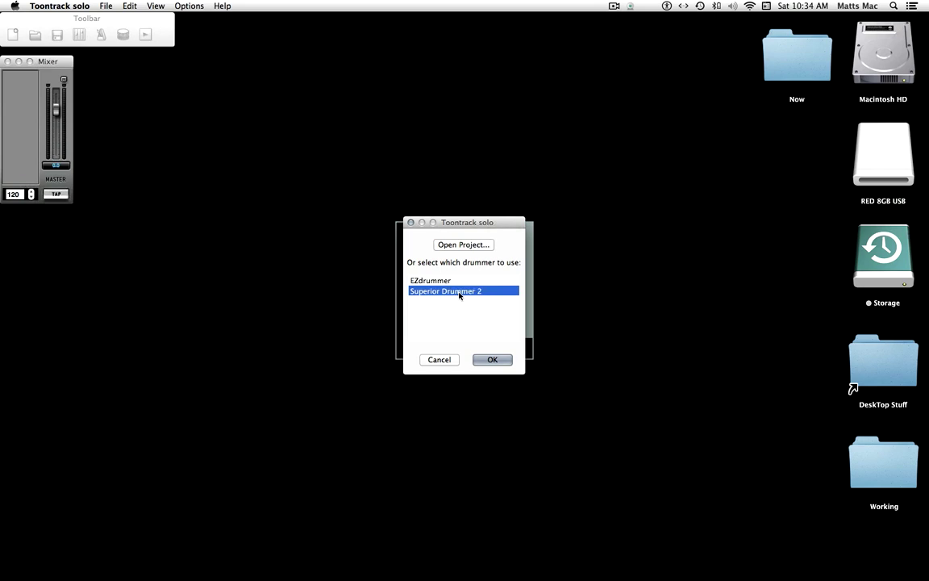
click(505, 360)
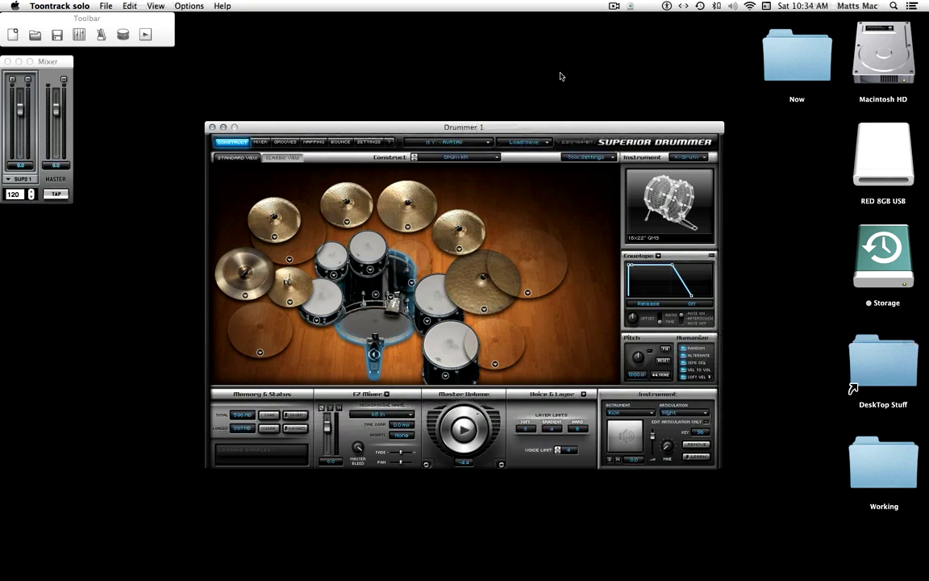
click(341, 142)
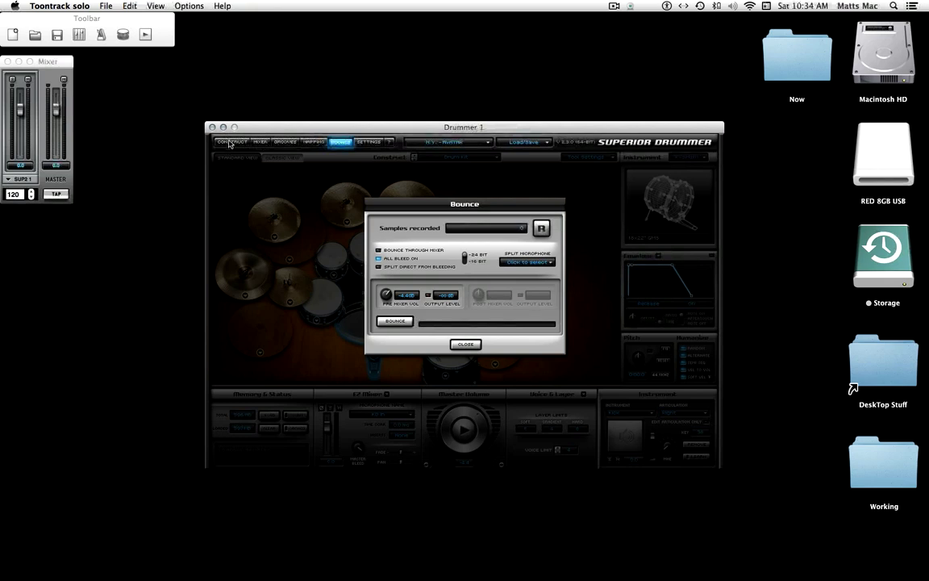
Return to the Construct view and set the audio output device to Avid Eleven Rack.
click(231, 143)
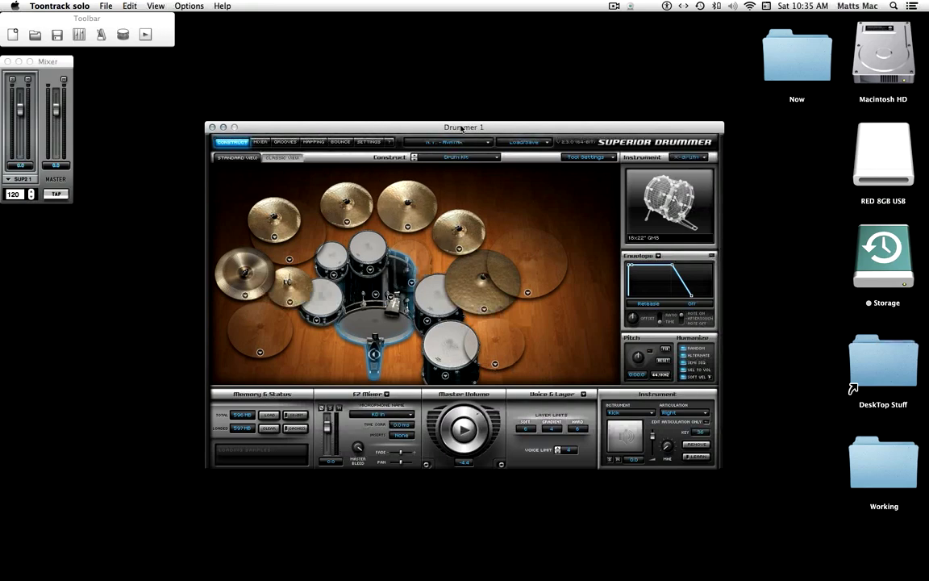
drag(462, 129, 483, 4)
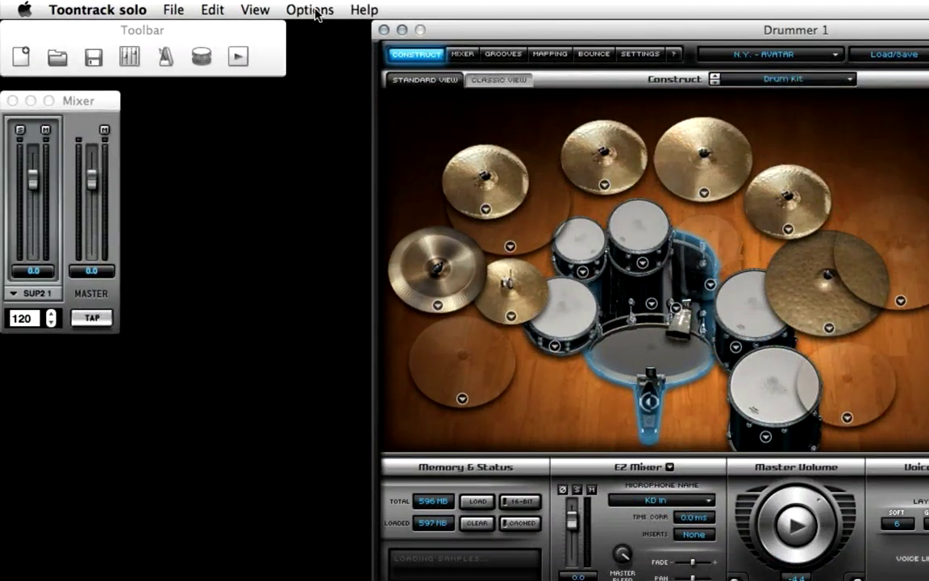
click(315, 11)
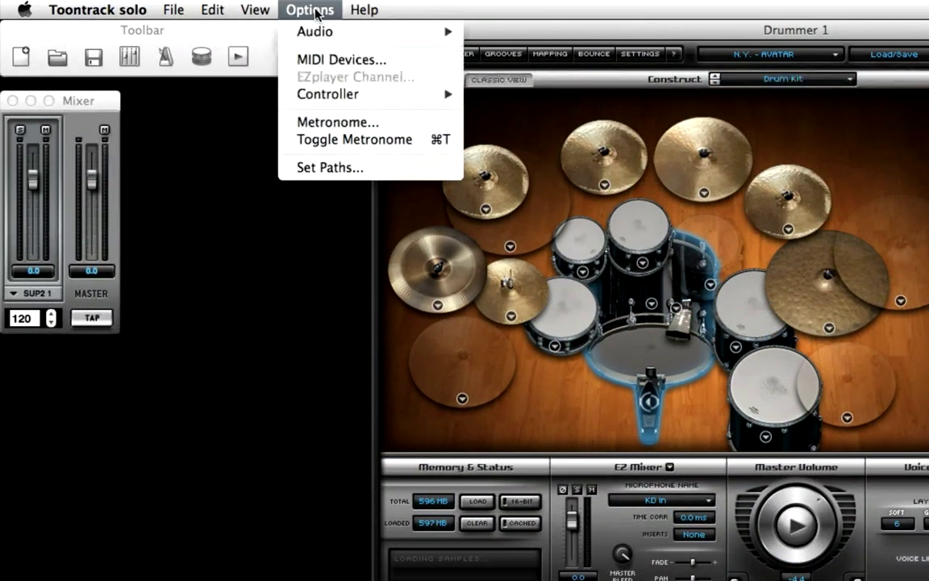
mouse_move(323, 34)
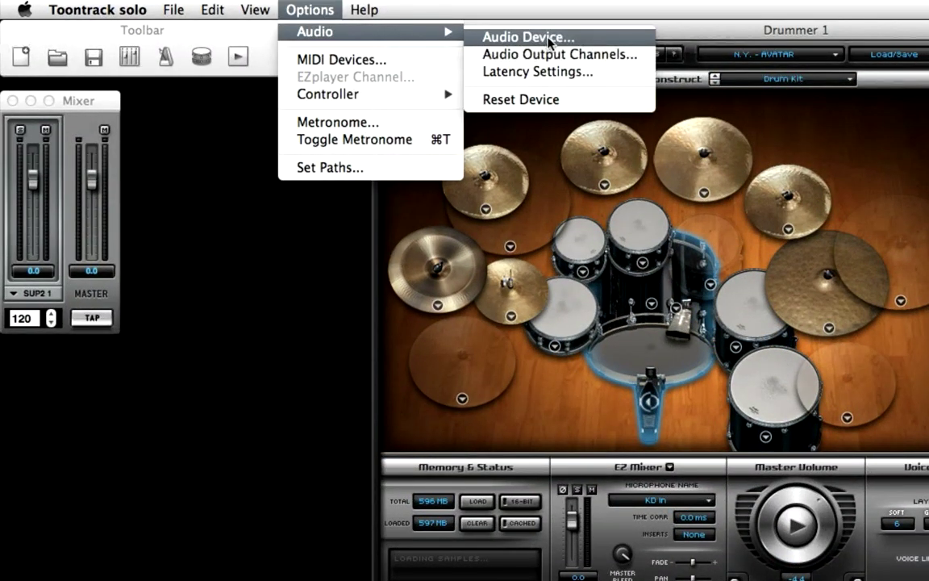
click(549, 42)
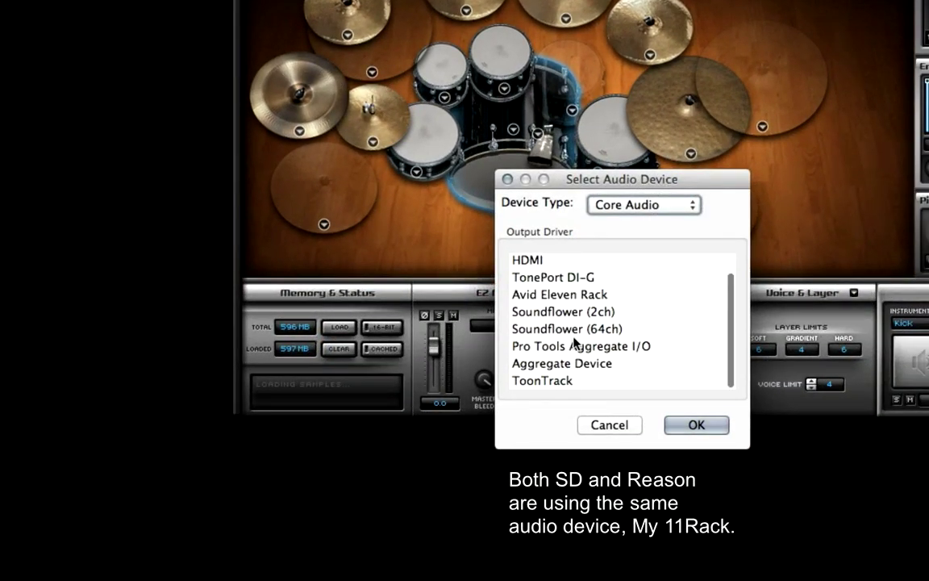
click(568, 297)
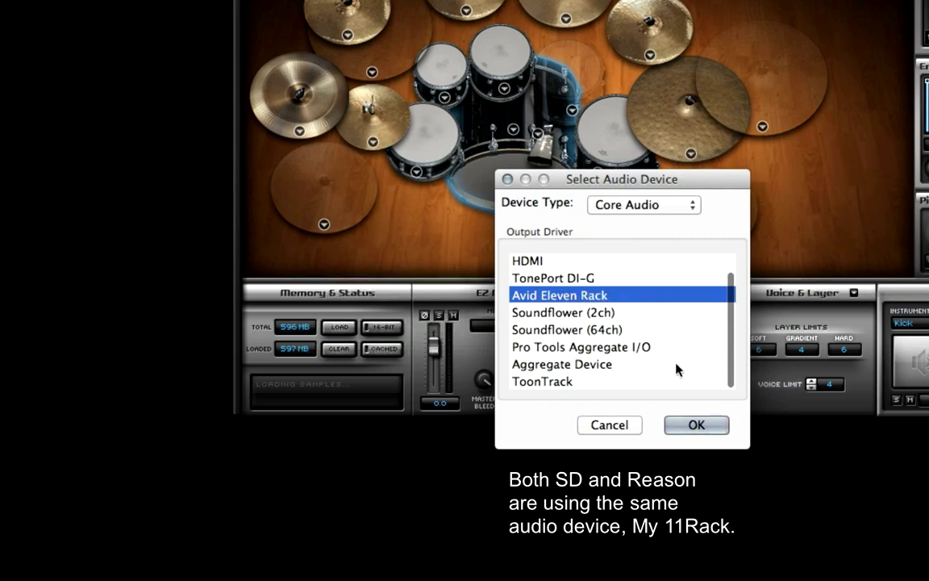
click(697, 425)
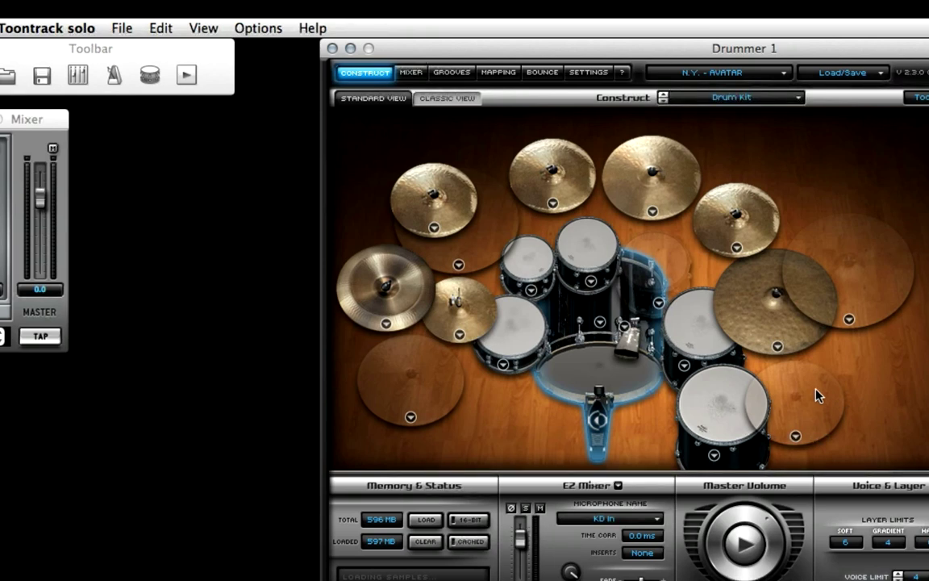
Tick the ToonTrack device under Options > MIDI Devices to use it as MIDI input.
click(235, 28)
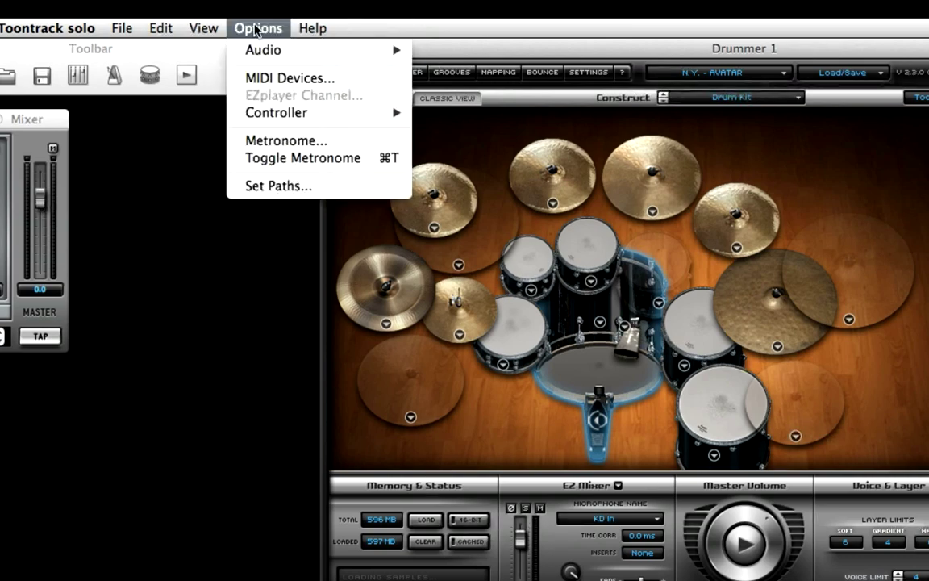
click(269, 79)
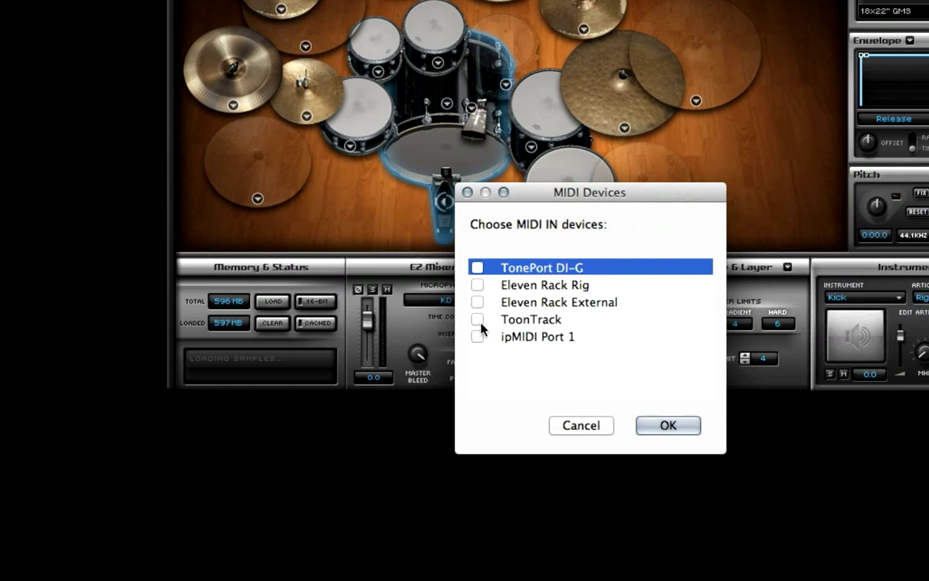
click(478, 320)
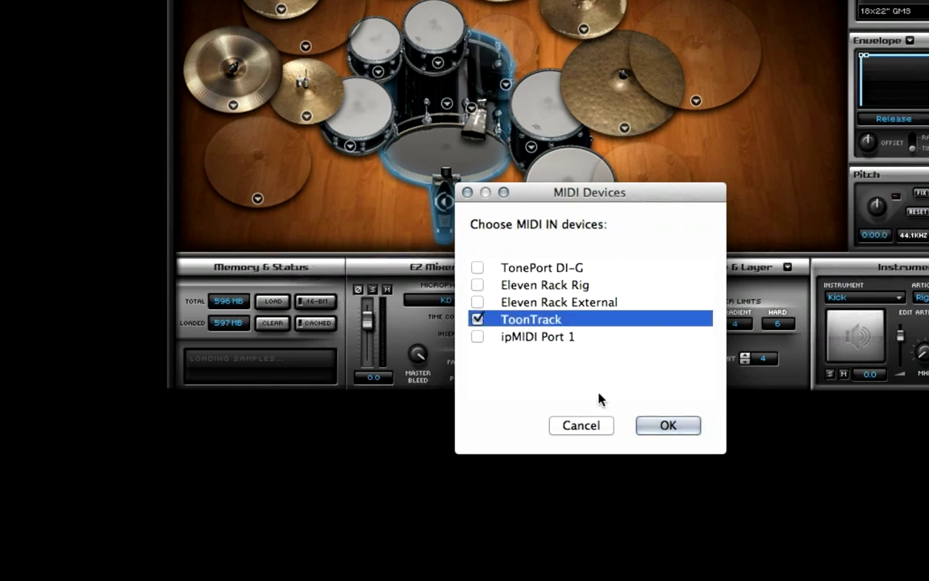
click(669, 427)
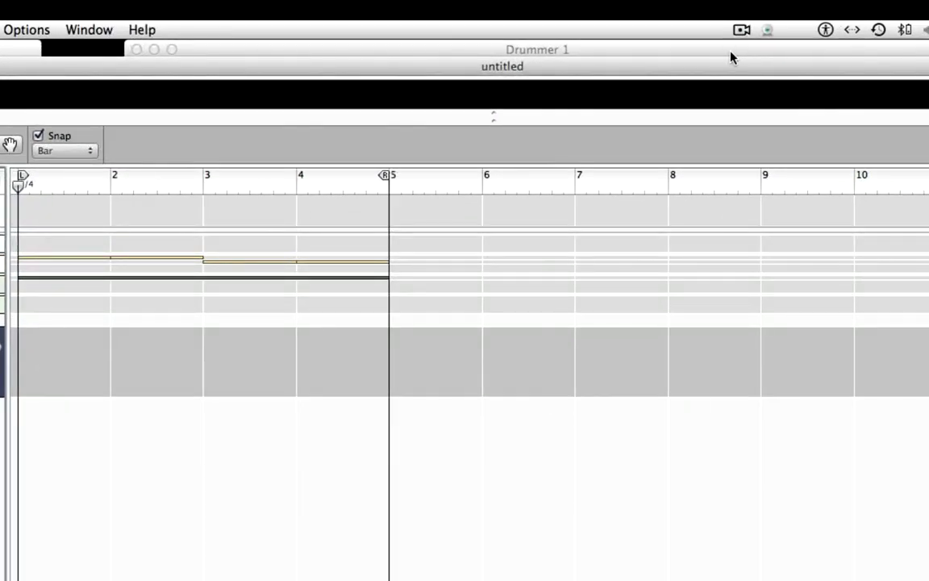
Draw a single four-bar clip from bar 1 to 5 in the EMI 1 lane.
click(730, 50)
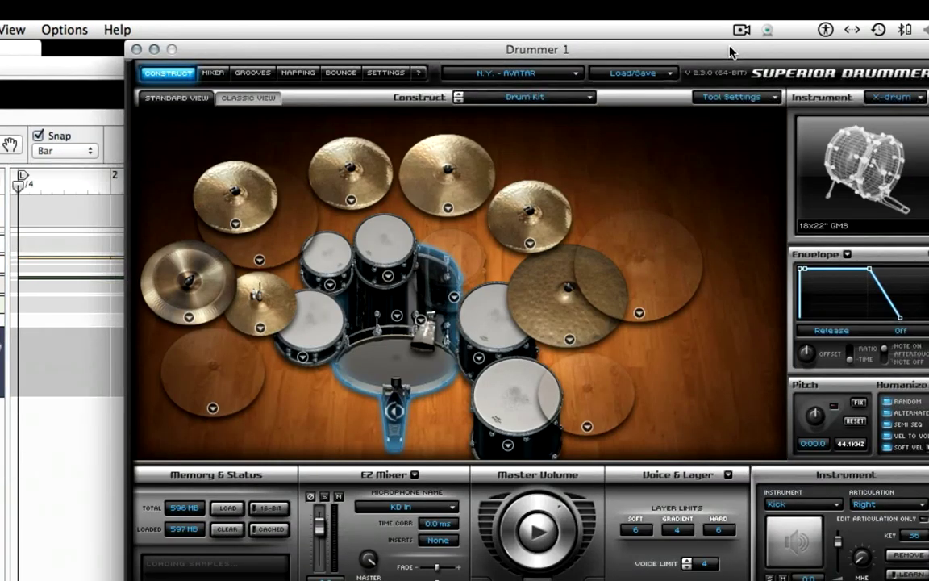
click(31, 454)
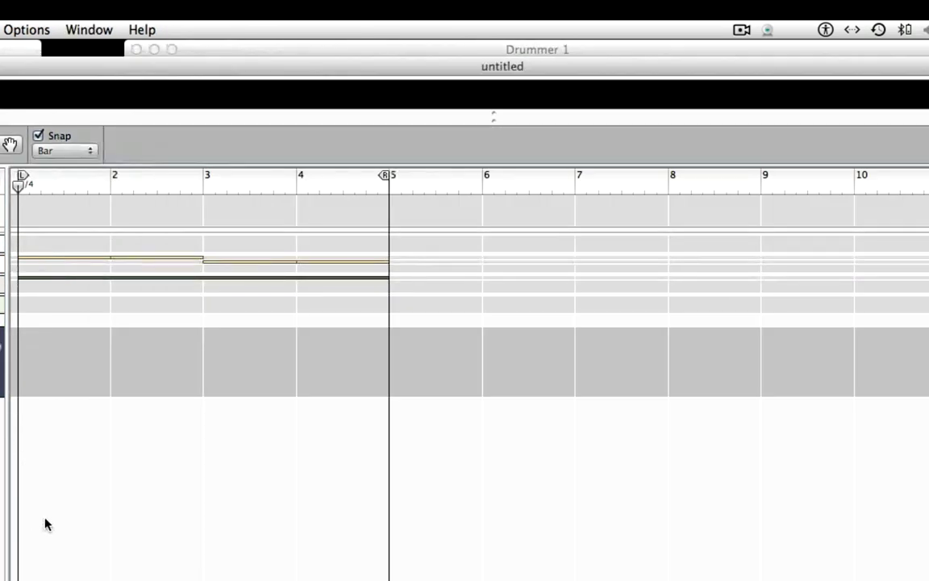
click(613, 50)
key(super+grave)
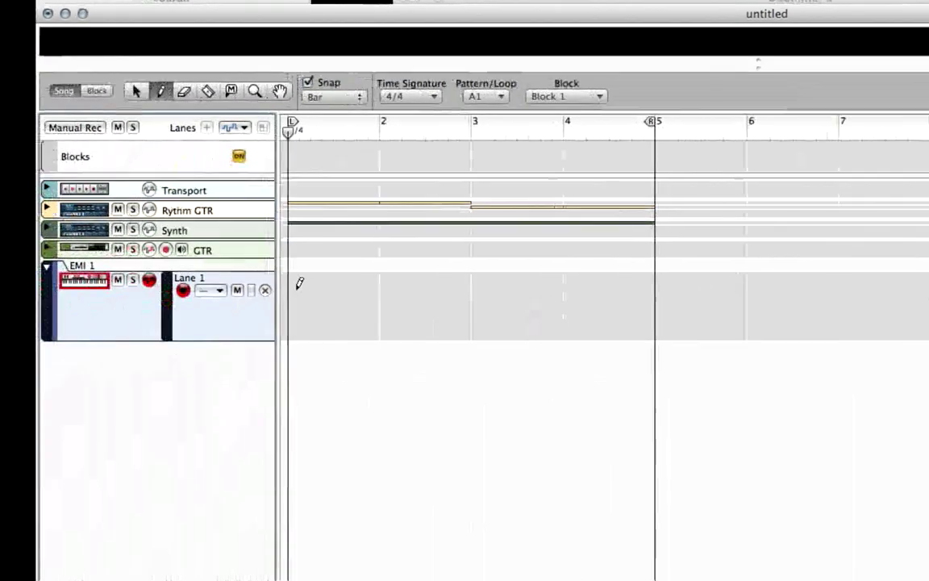
drag(281, 286, 598, 314)
click(608, 311)
key(q)
key(super+z)
Set the External MIDI Instrument's output port to ToonTrack in the rack.
key(F6)
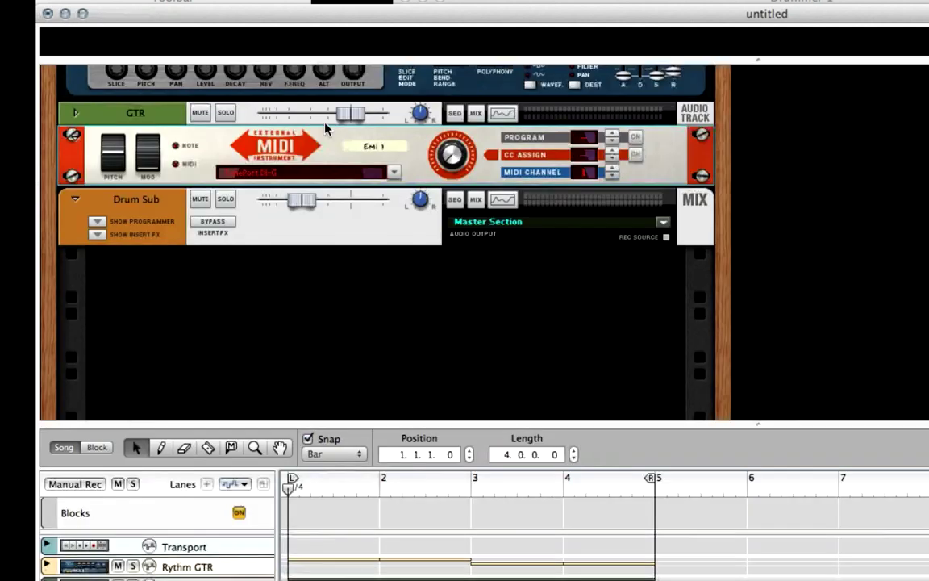
click(251, 172)
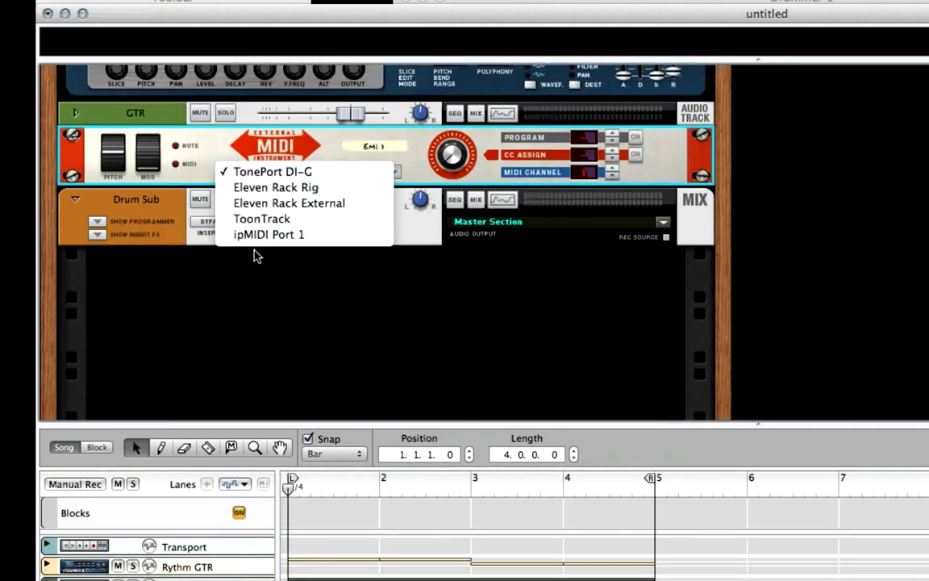
click(262, 219)
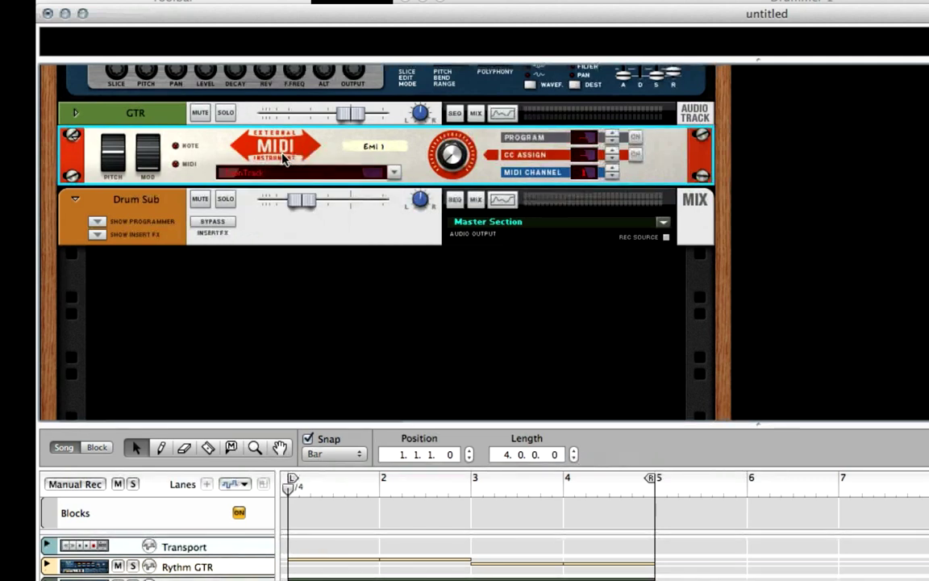
key(F7)
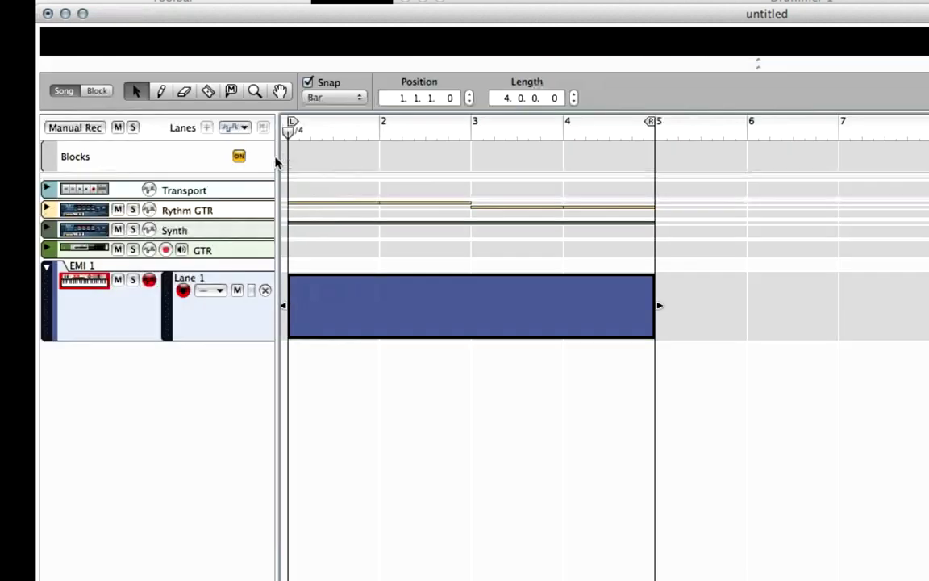
Open the EMI 1 clip in the piano roll and audition drum sounds along the keys.
double_click(427, 327)
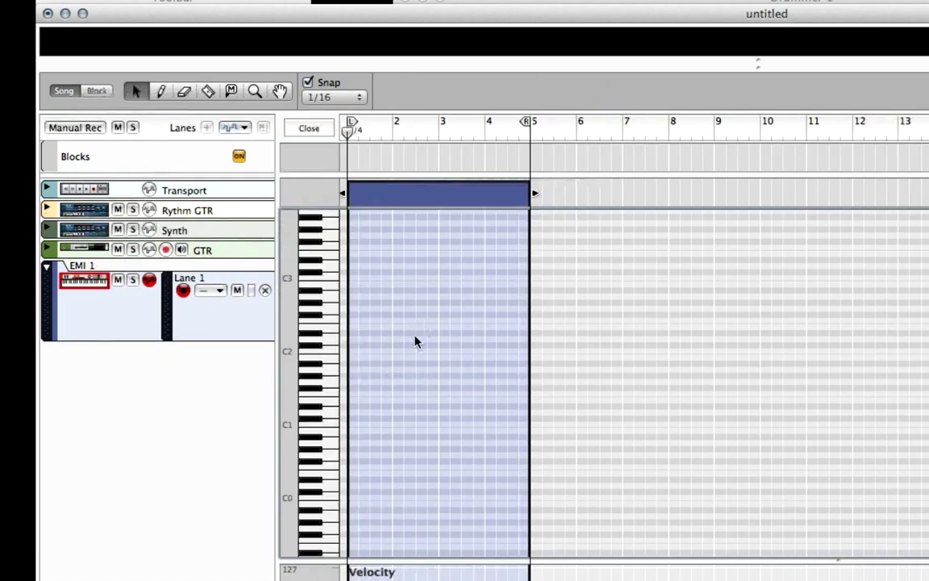
drag(331, 516, 332, 234)
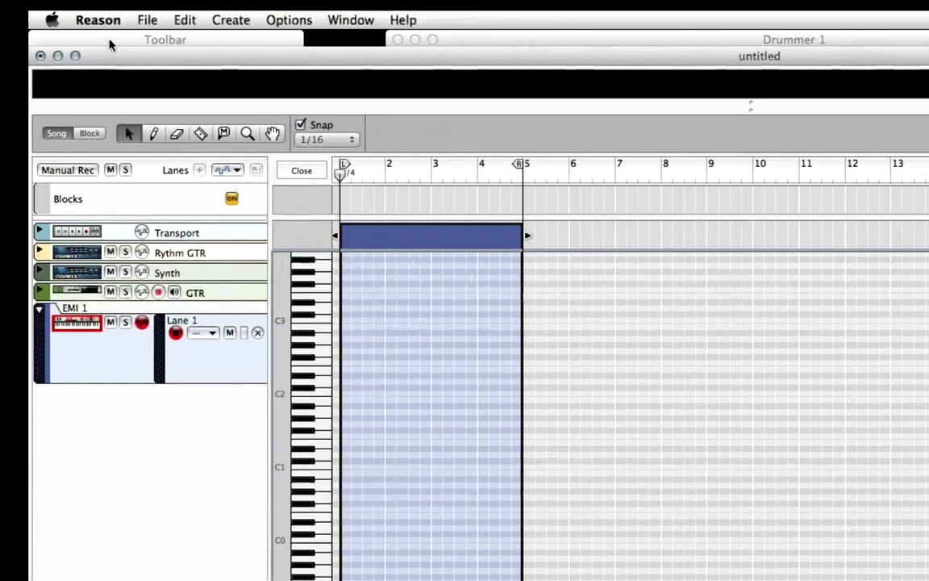
click(105, 22)
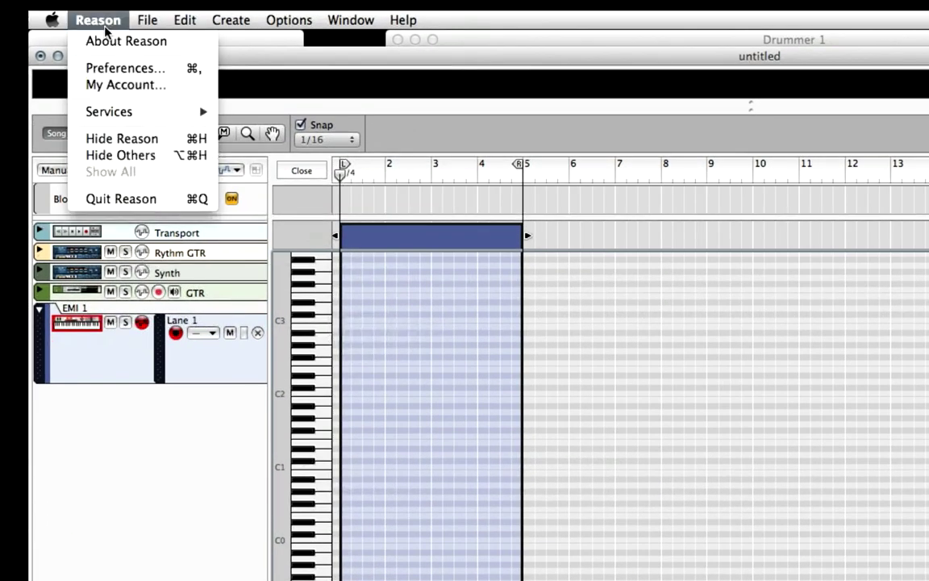
click(105, 69)
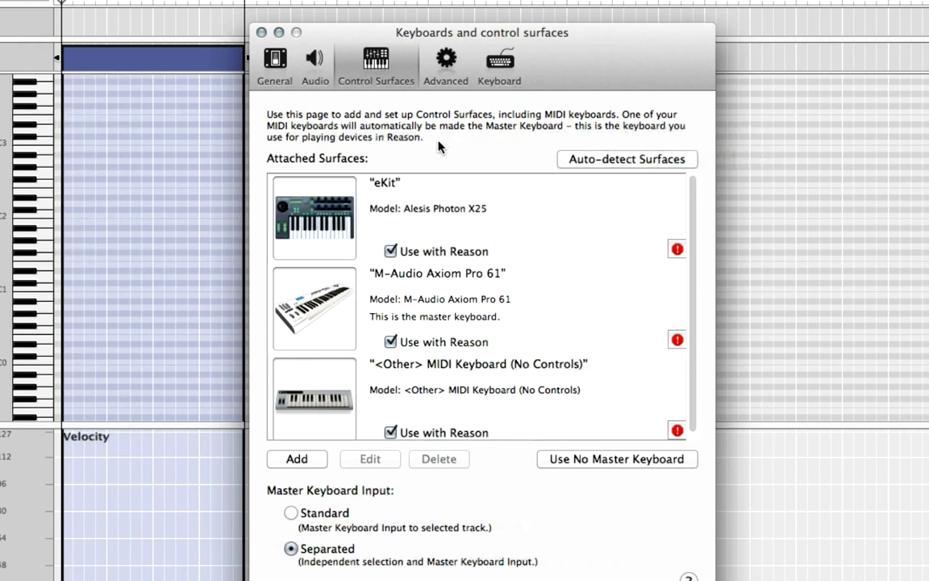
click(262, 33)
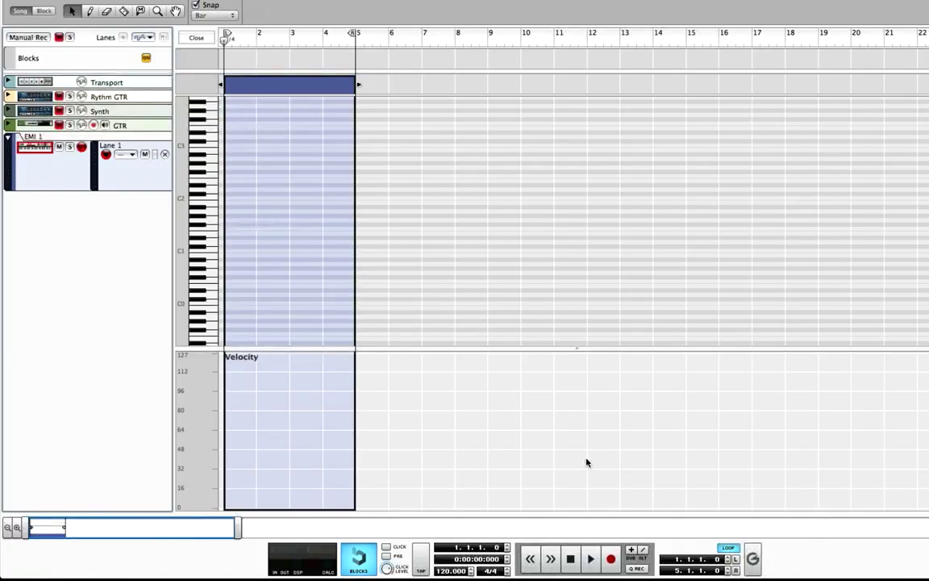
Record seven C1 drum hits into the clip and play them back.
click(612, 556)
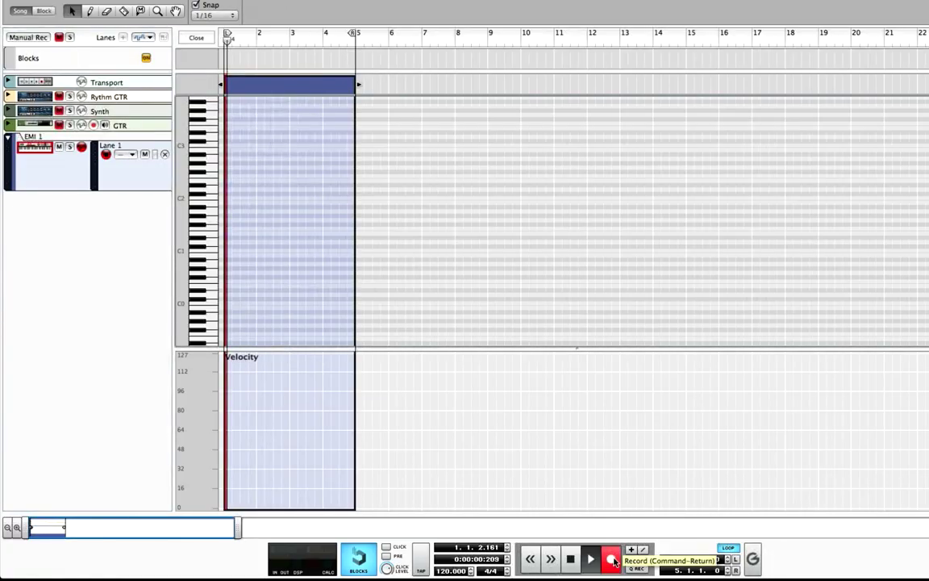
click(216, 258)
click(217, 258)
click(217, 258)
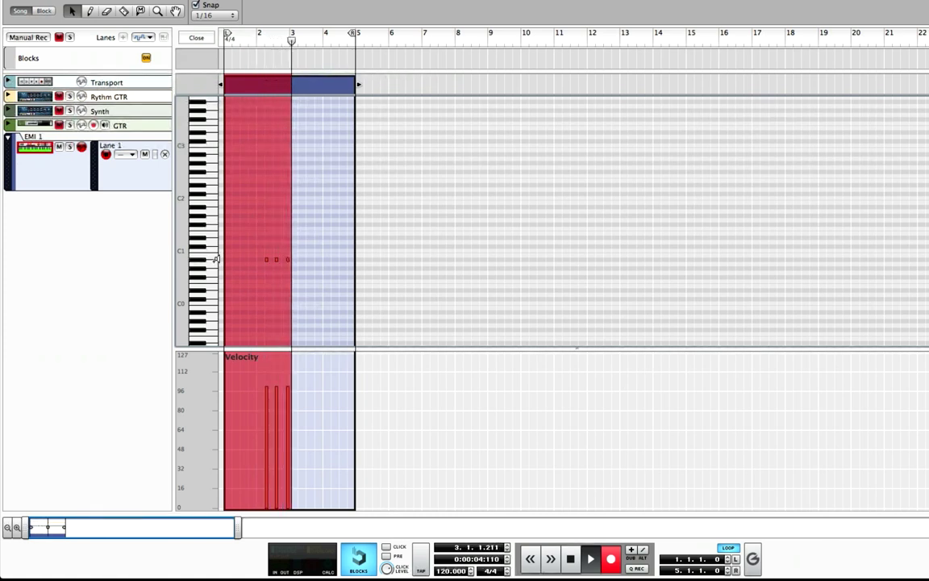
click(216, 258)
click(216, 258)
click(216, 258)
click(216, 258)
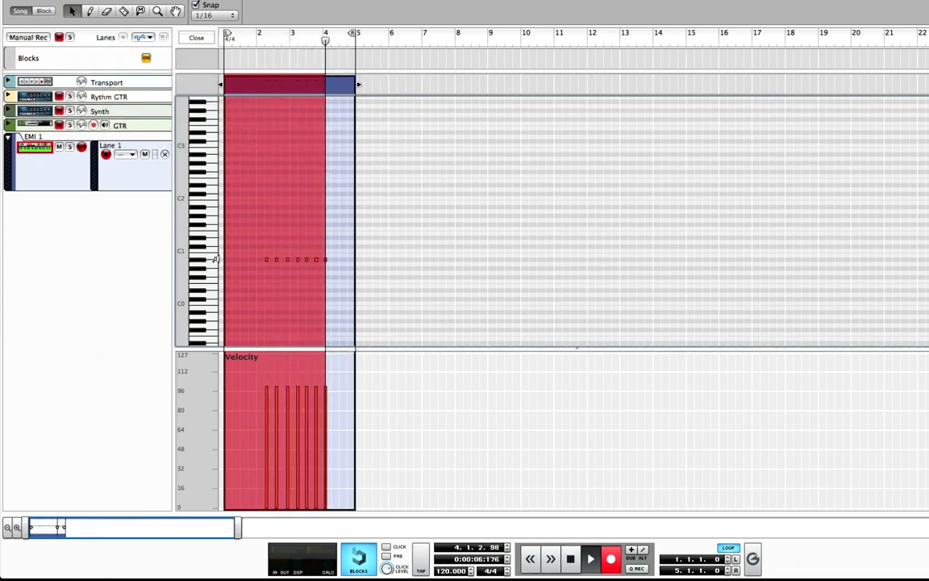
key(space)
click(248, 39)
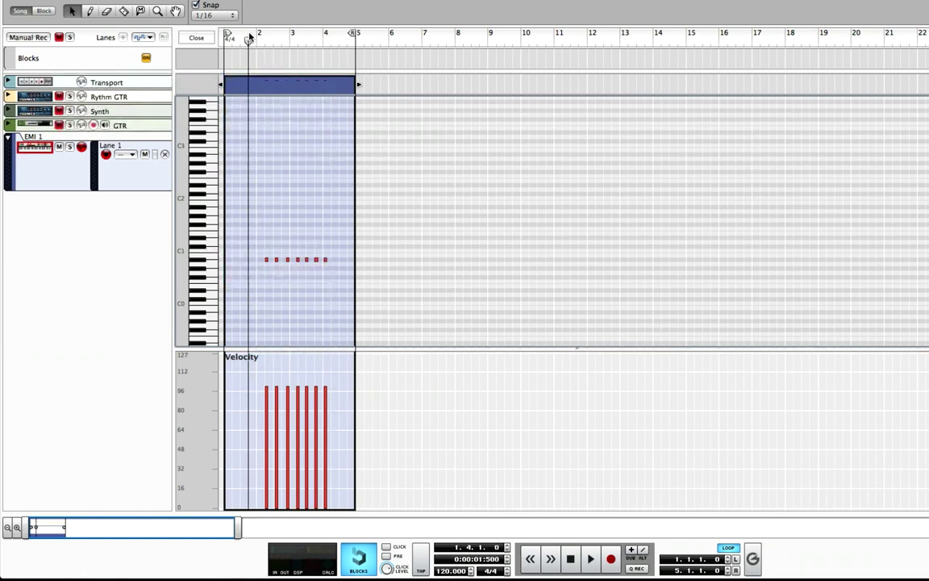
key(space)
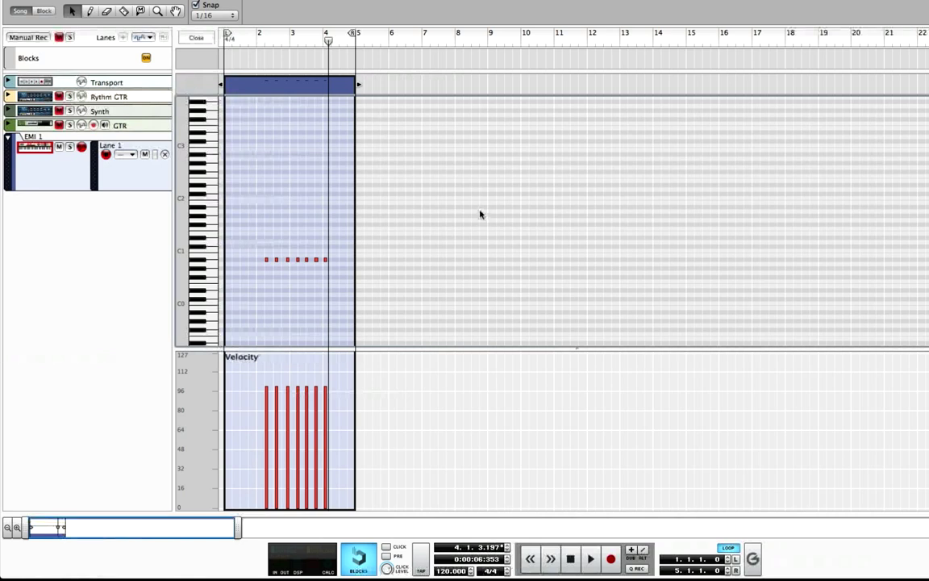
Close the note editor, delete the test clip, and return to bar 1.
click(196, 38)
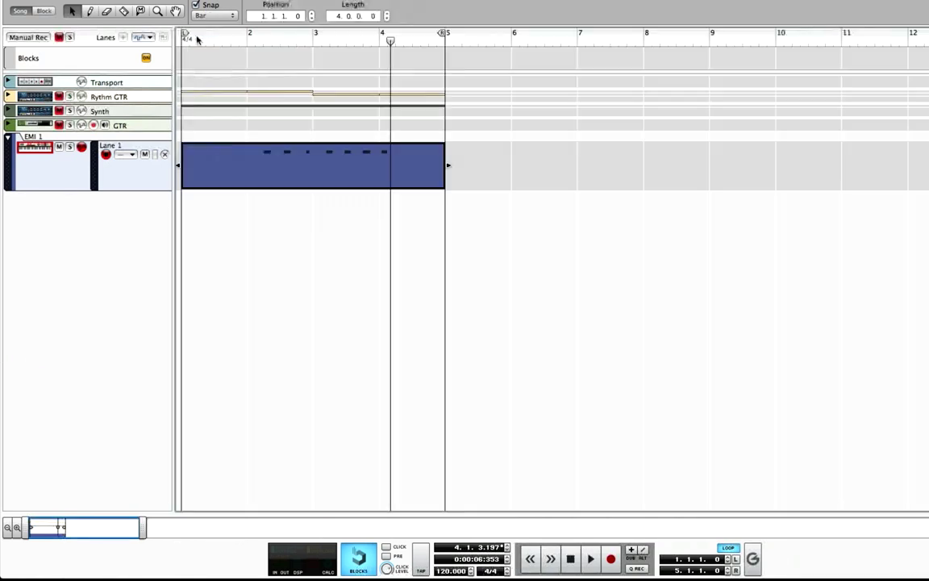
key(Delete)
key(Home)
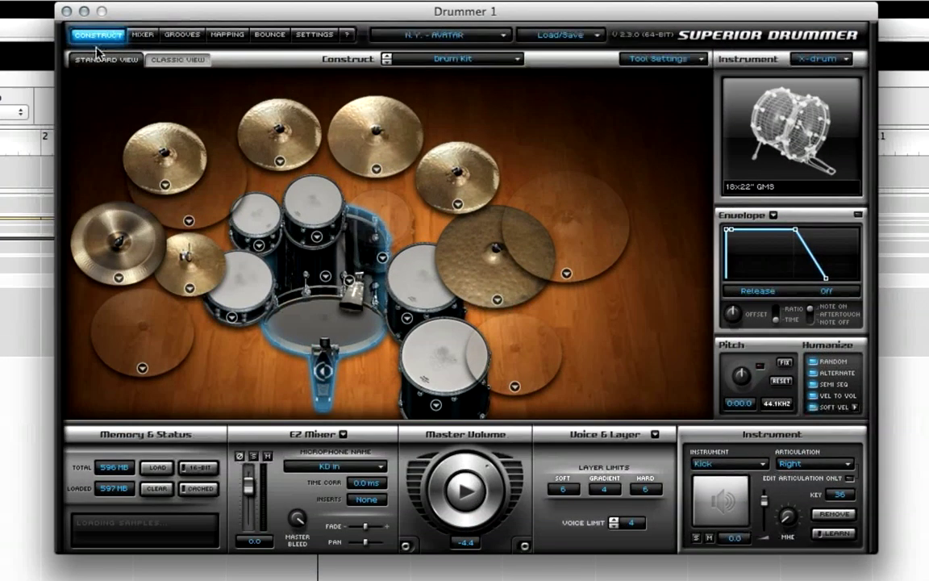
Browse Grooves to EZD Pop/Rock > 4/4 Straight Pop/Rock and show Groove 01's variations.
click(181, 35)
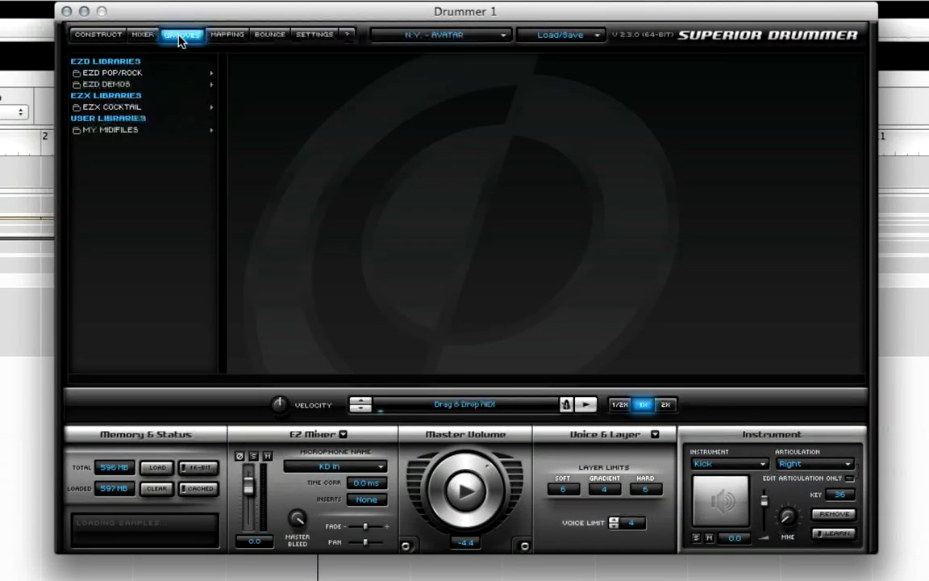
click(109, 72)
click(254, 84)
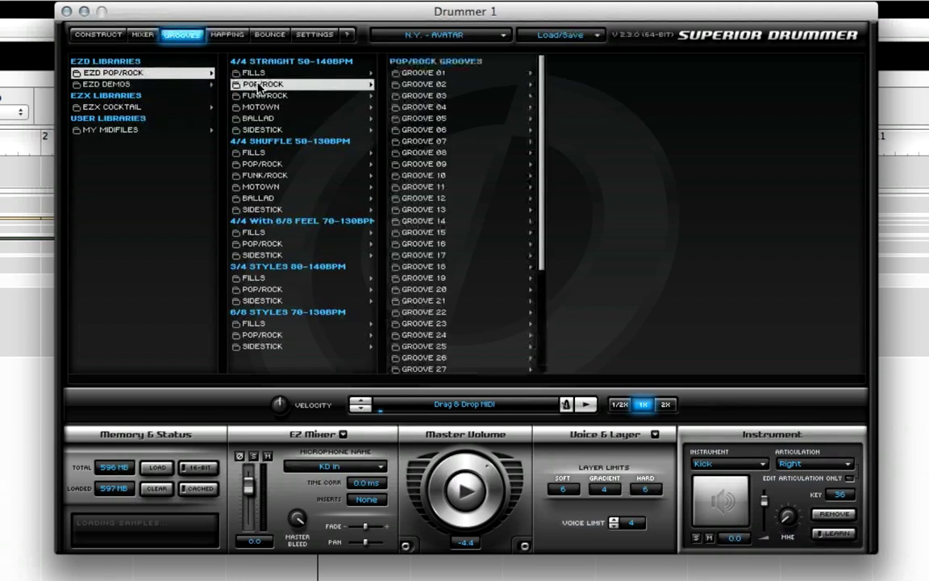
click(423, 74)
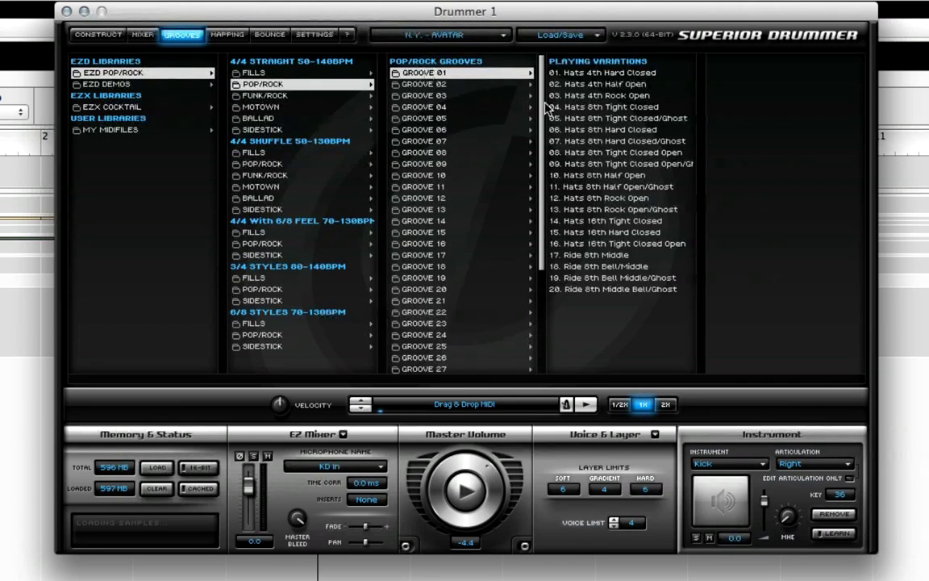
Audition the Hats variations 10 Half Open, 12 Rock Open and 11 Half Open/Ghost.
click(613, 176)
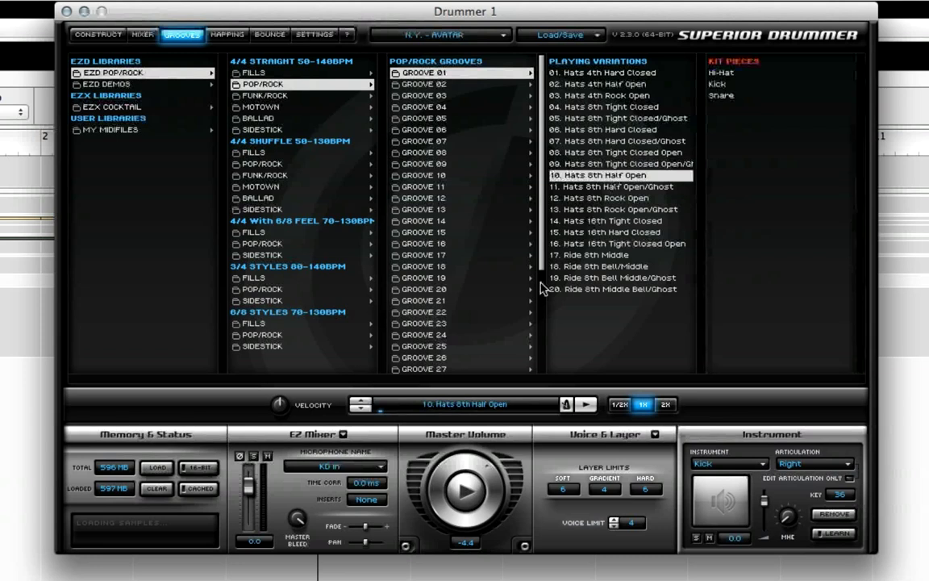
click(467, 494)
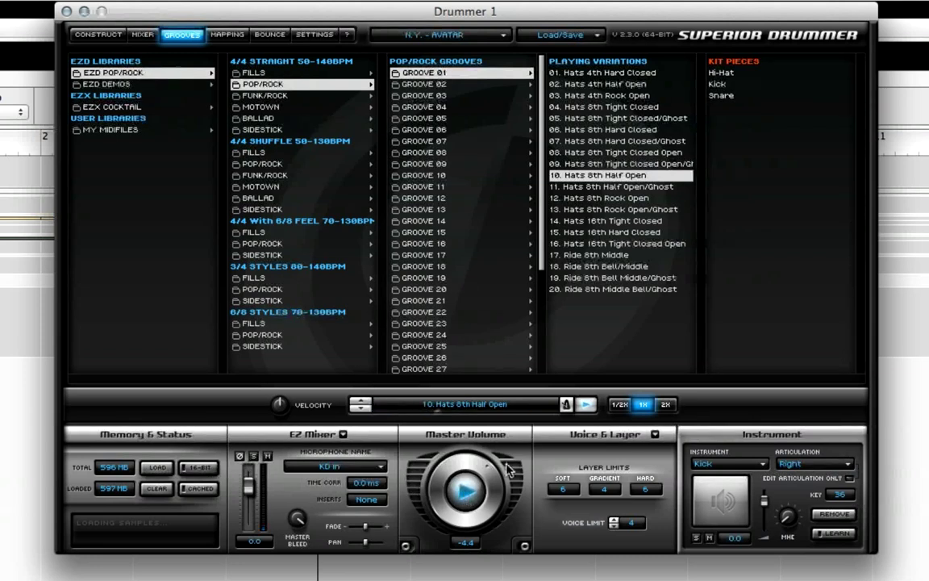
click(628, 198)
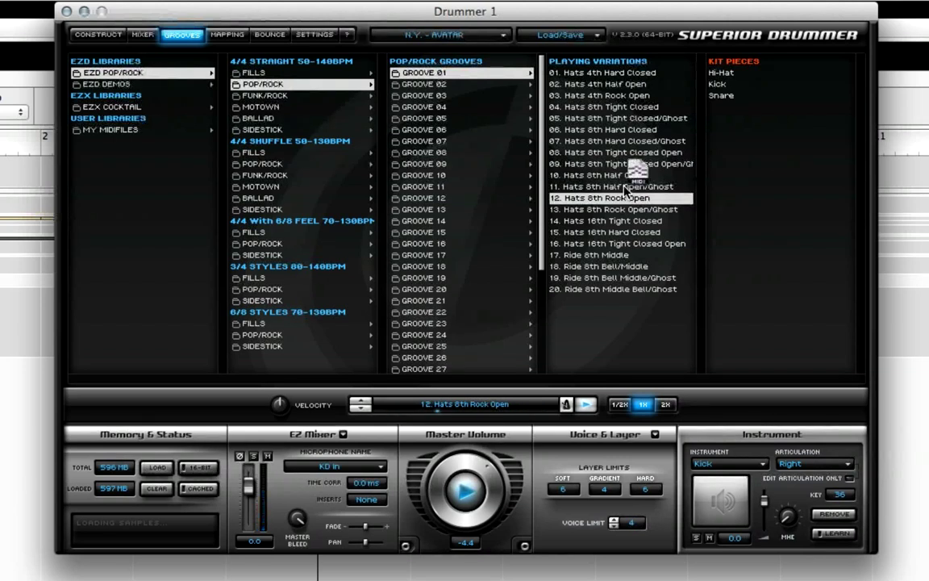
mouse_move(627, 197)
mouse_down()
mouse_move(620, 184)
mouse_move(615, 194)
mouse_up()
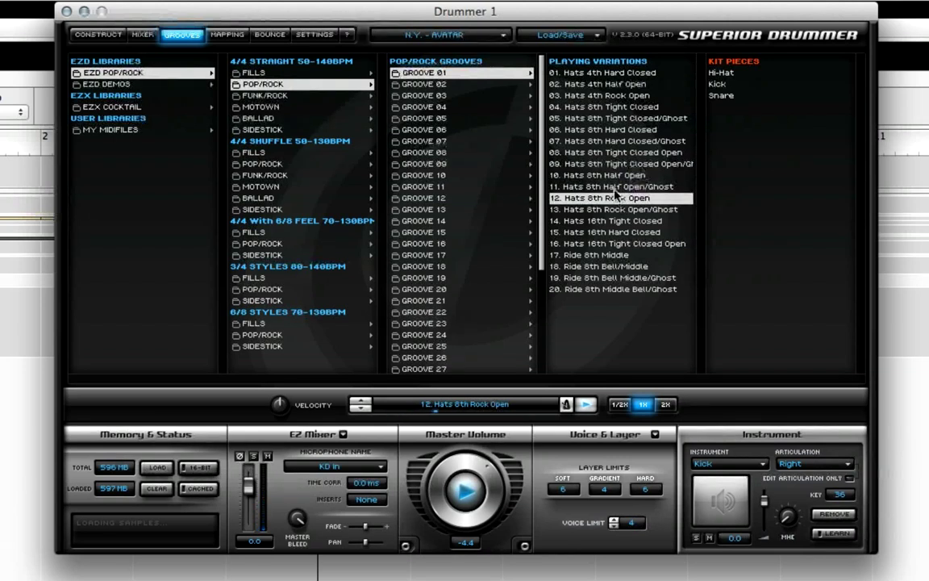
click(616, 187)
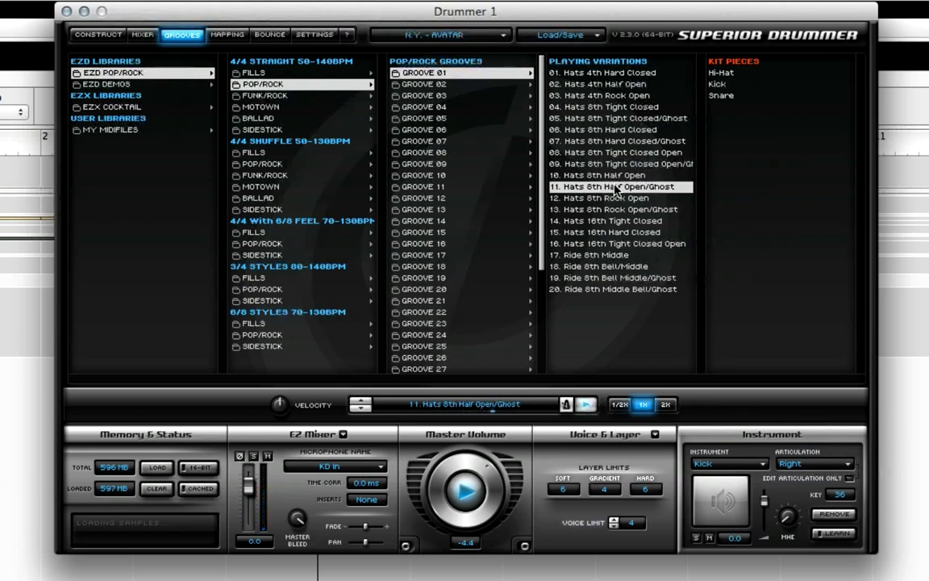
key(Up)
key(Up)
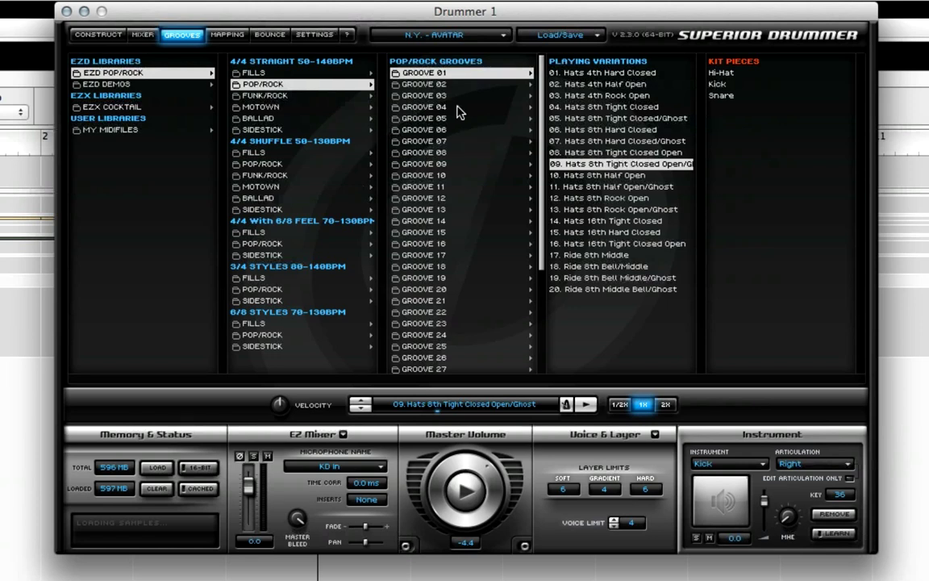
scroll(456, 112, down, 4)
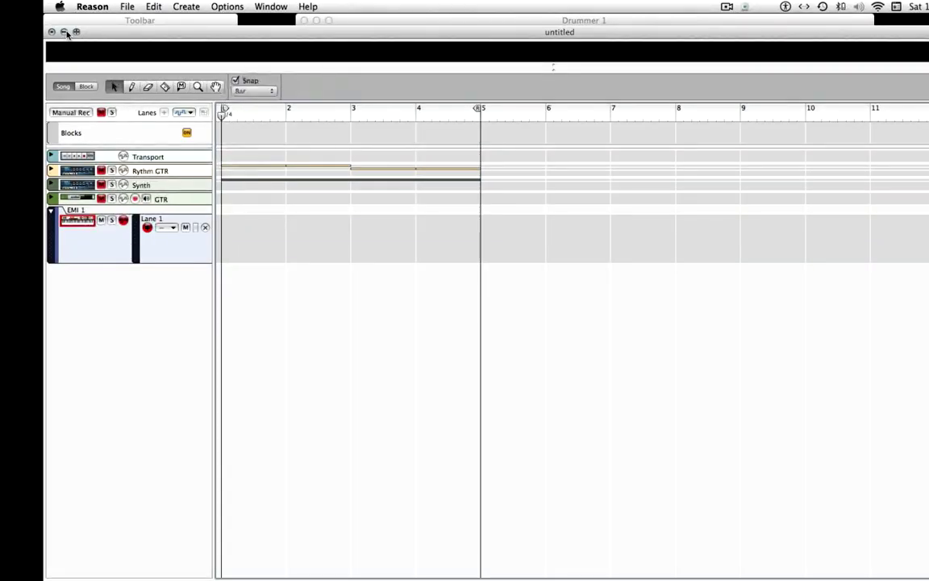
Drag the 11. Hats 8th Half Open/Ghost groove onto the desktop as MIDI, then restore Reason.
click(63, 32)
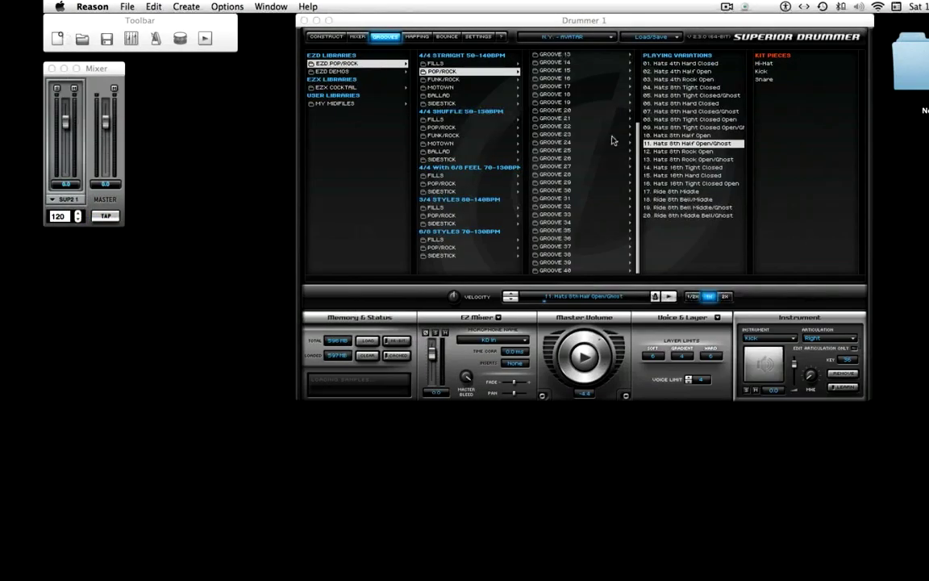
drag(694, 146, 216, 159)
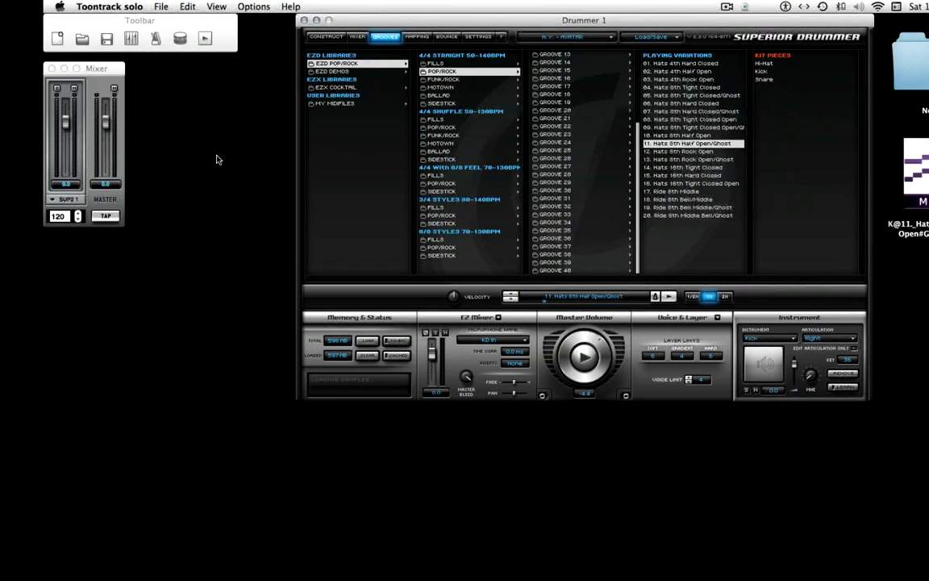
click(678, 574)
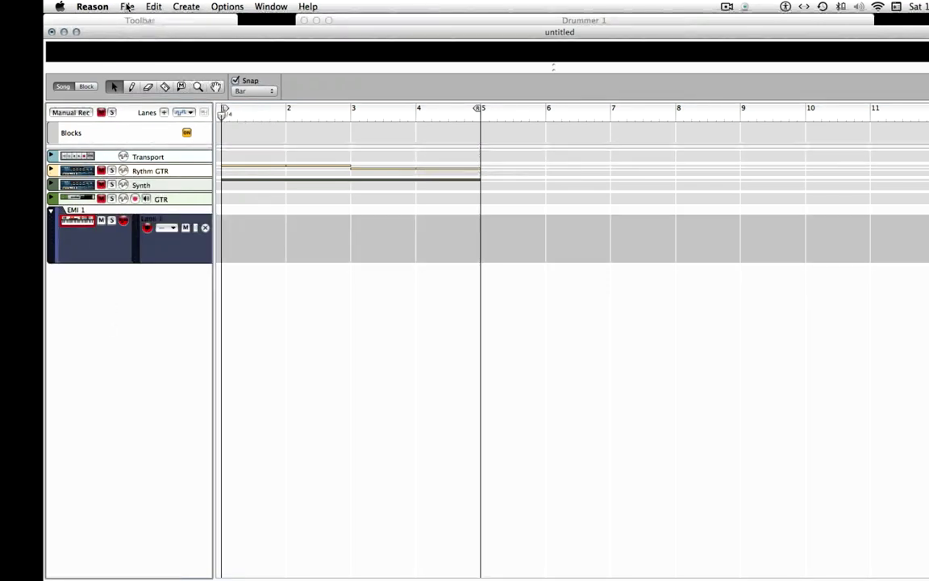
click(127, 6)
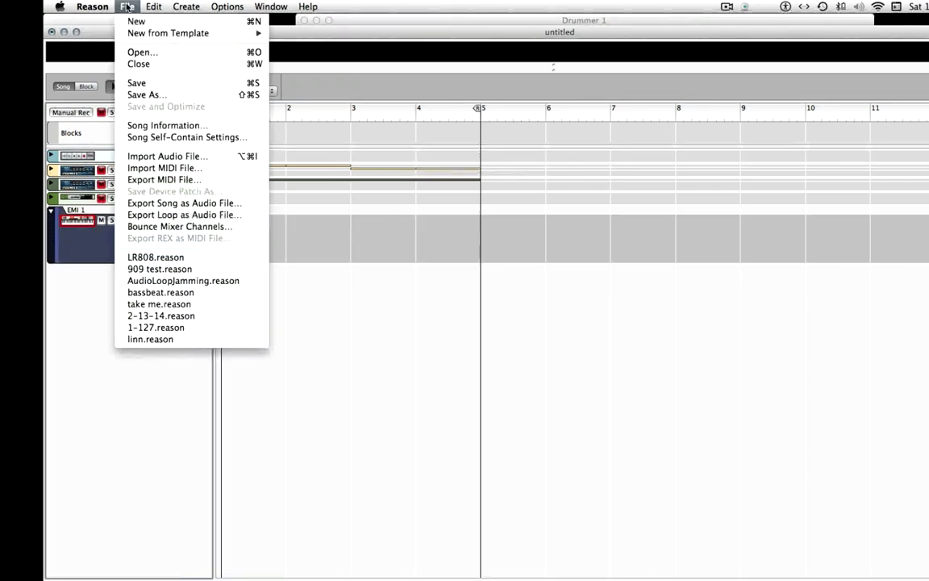
click(153, 169)
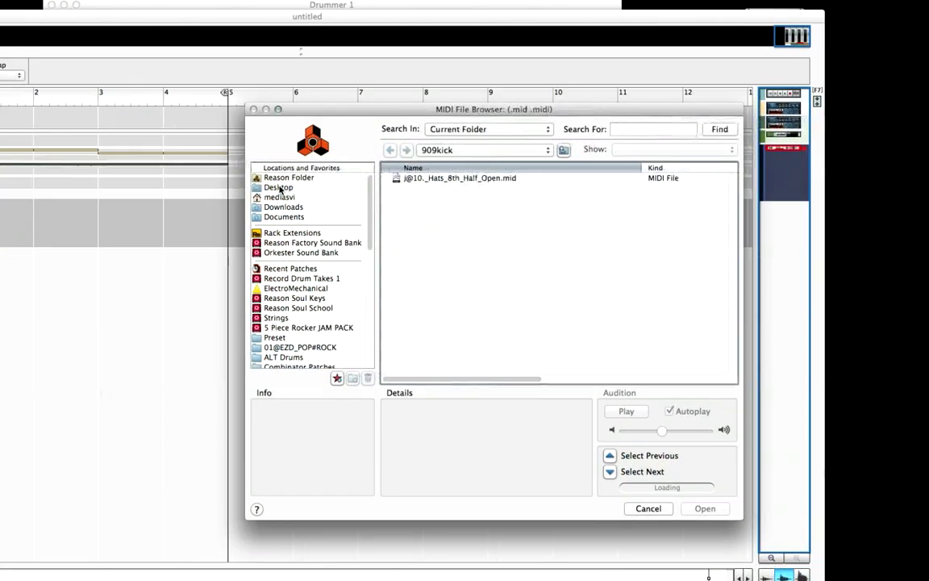
click(279, 188)
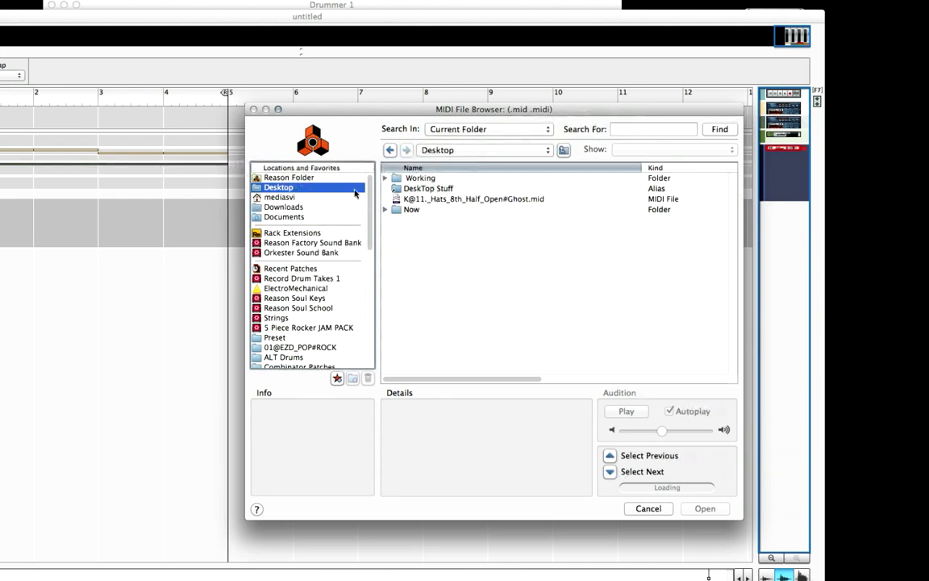
click(475, 201)
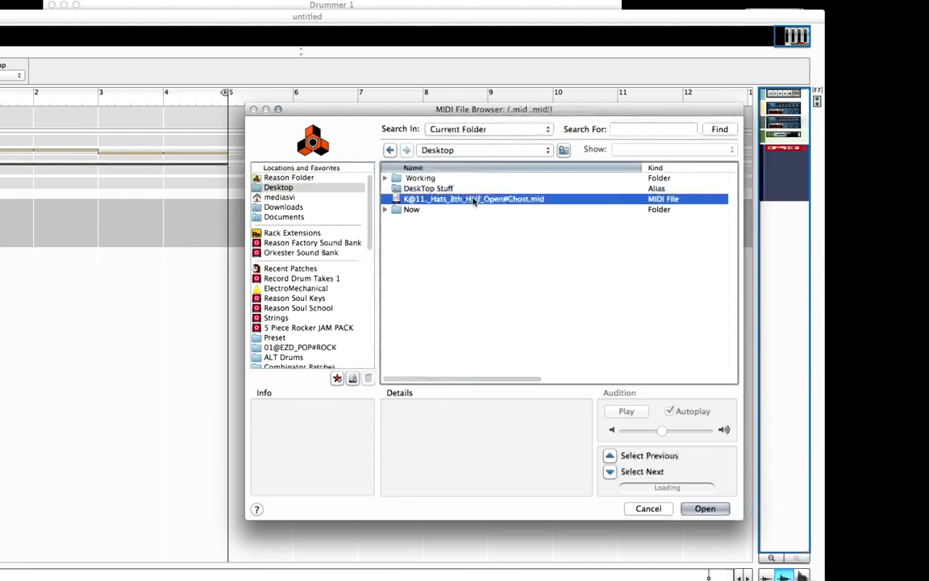
click(705, 510)
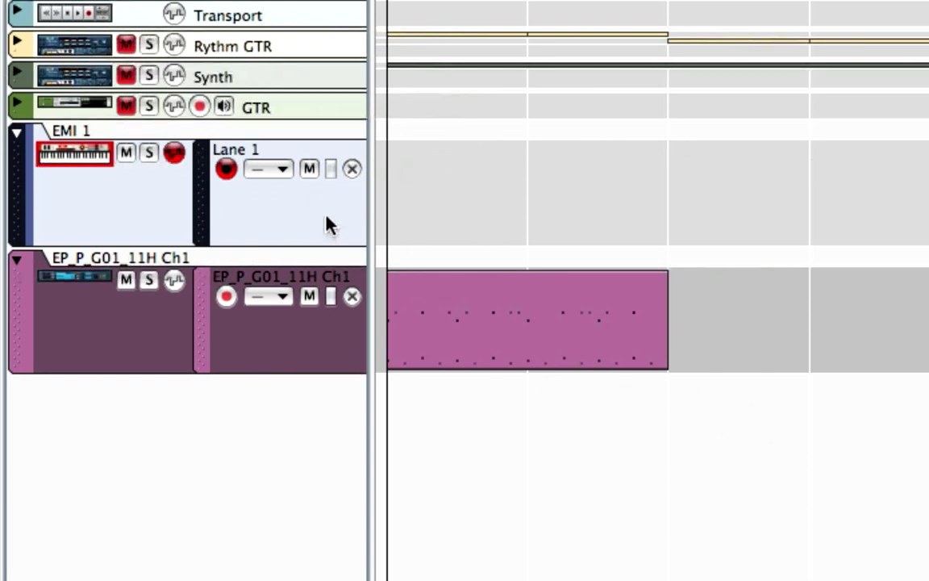
Move the pink groove clip onto EMI 1, delete the empty EP_P_G01_11H Ch1 track, and play.
drag(538, 349, 531, 216)
click(158, 352)
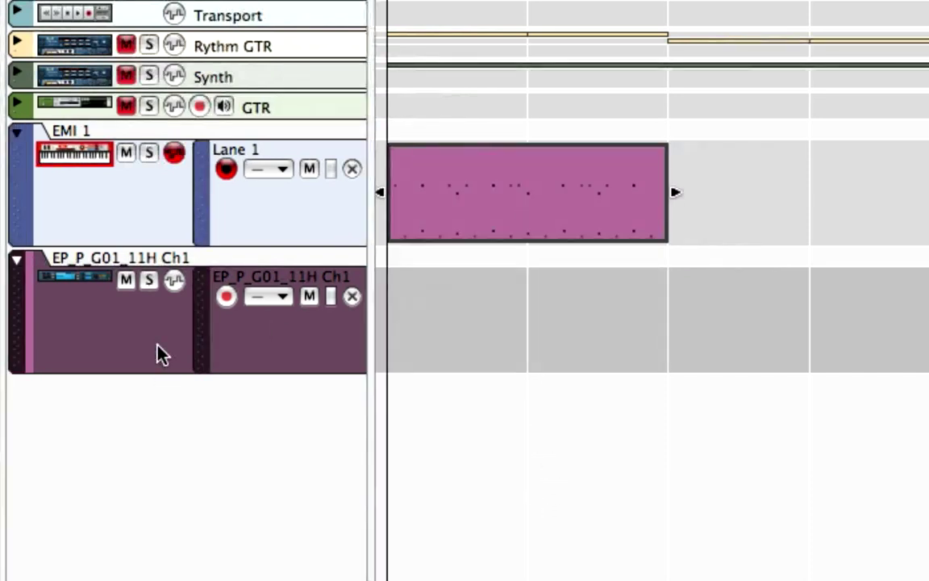
key(Delete)
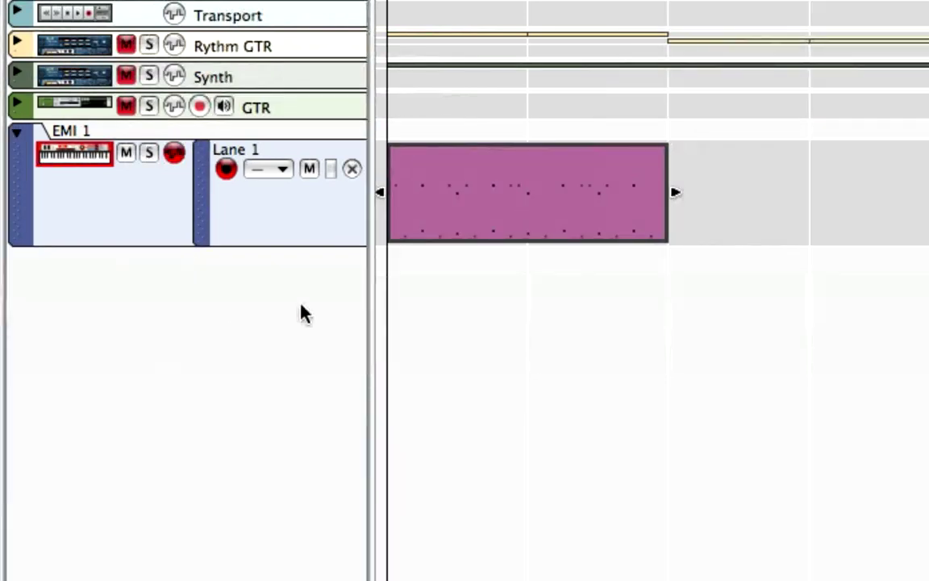
click(557, 215)
key(space)
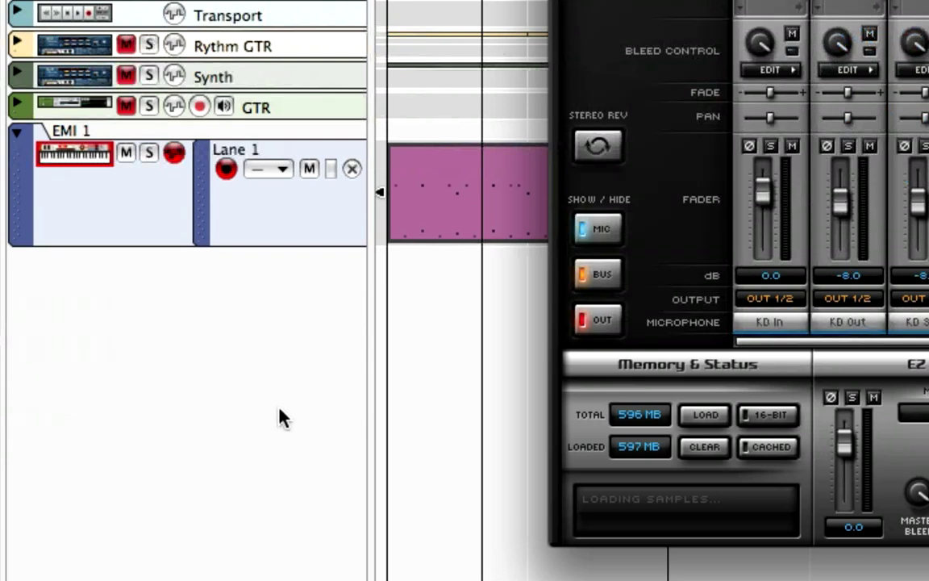
Show the drum kit's mixer channels with the BUS channels hidden.
click(280, 411)
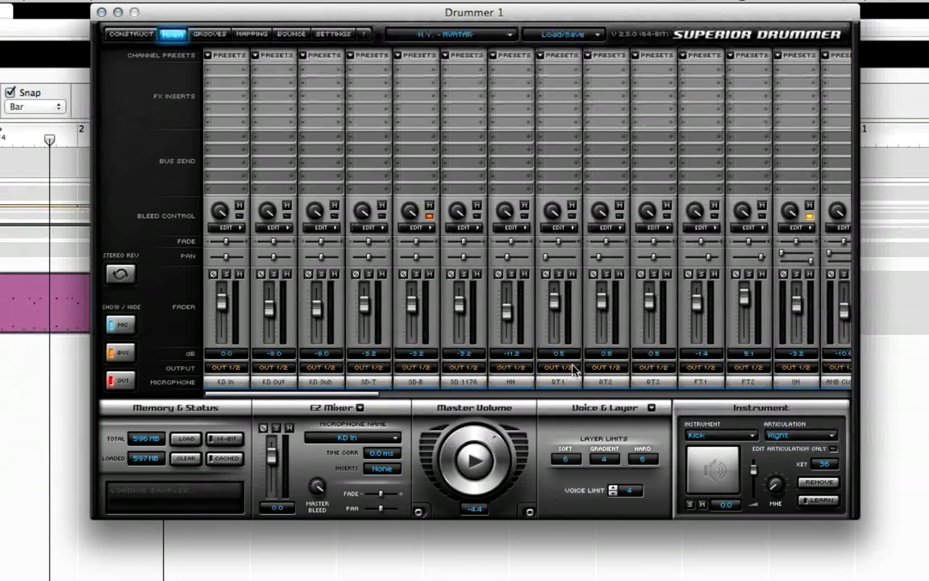
click(122, 351)
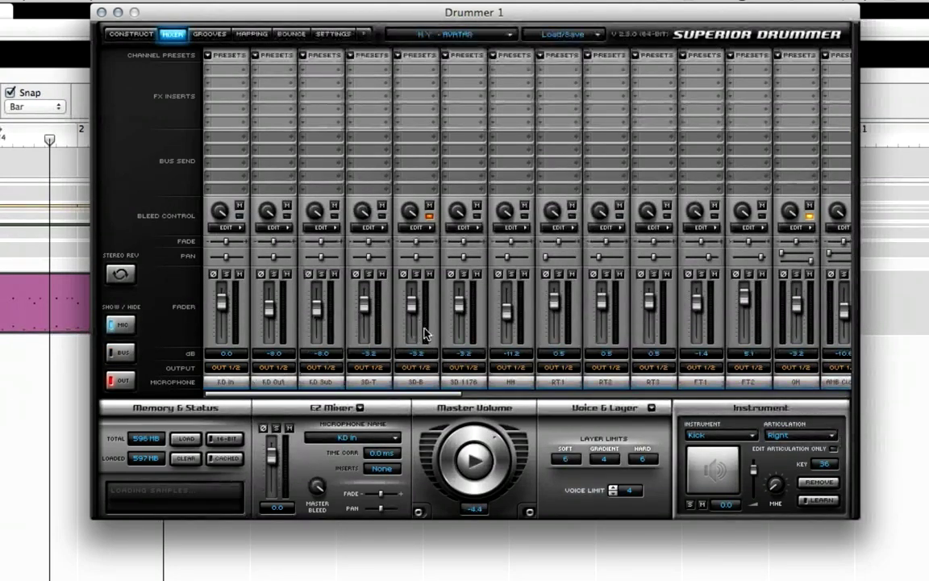
scroll(423, 336, right, 10)
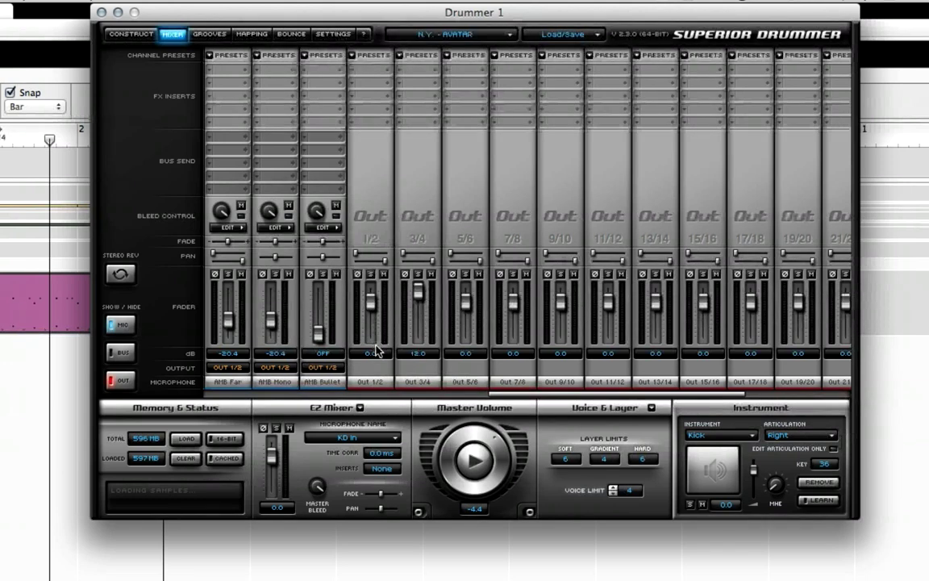
Audition the groove, lower the master volume to -8.3, and check the HH bleed settings.
key(space)
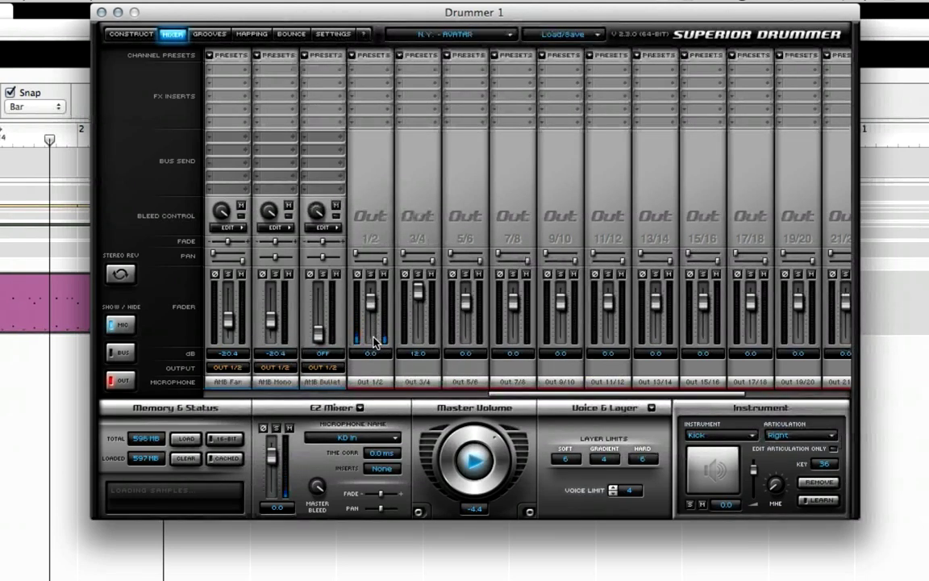
key(space)
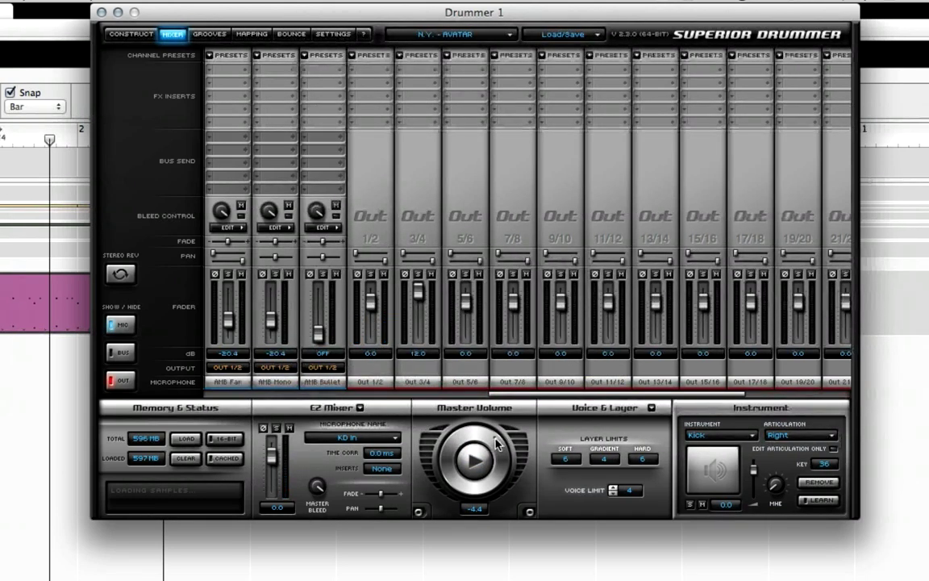
key(space)
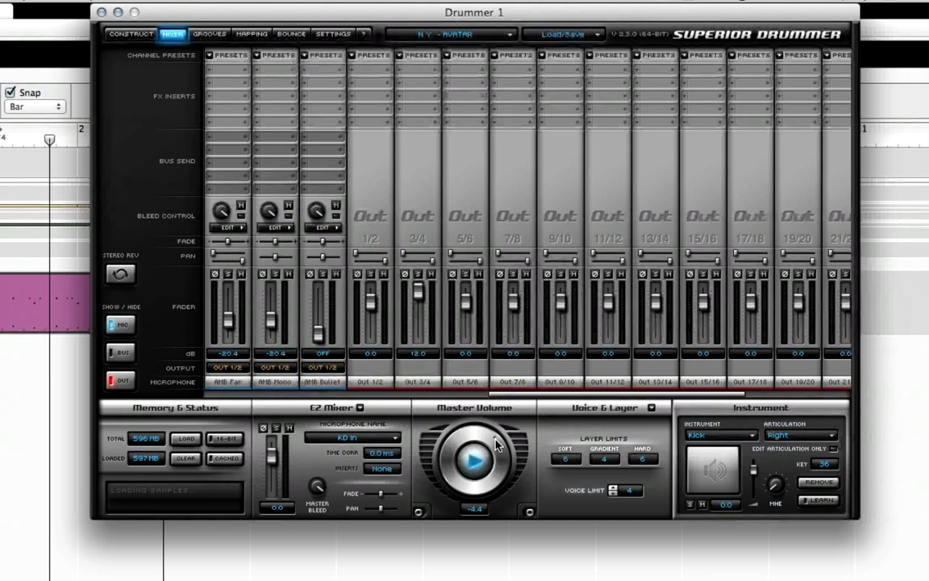
drag(494, 445, 442, 395)
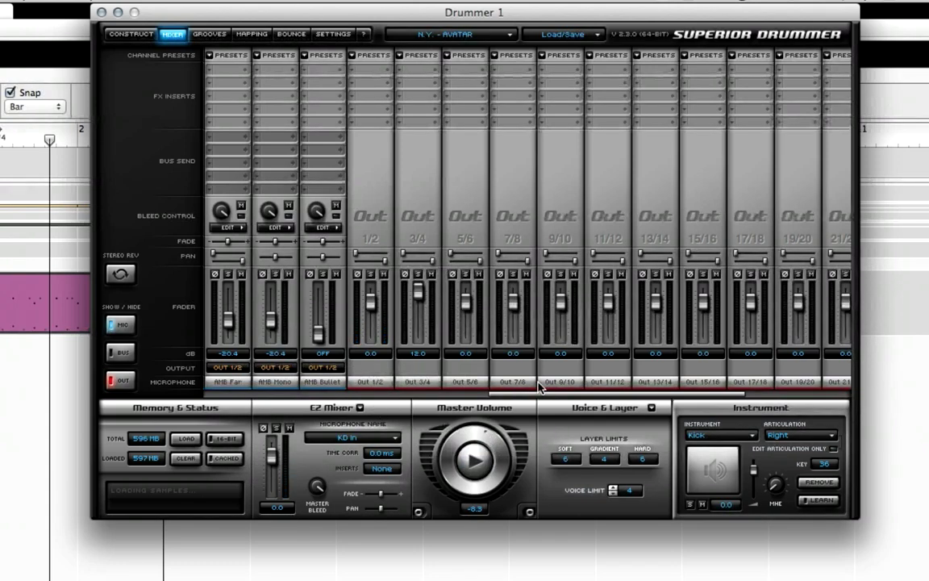
drag(538, 390, 175, 369)
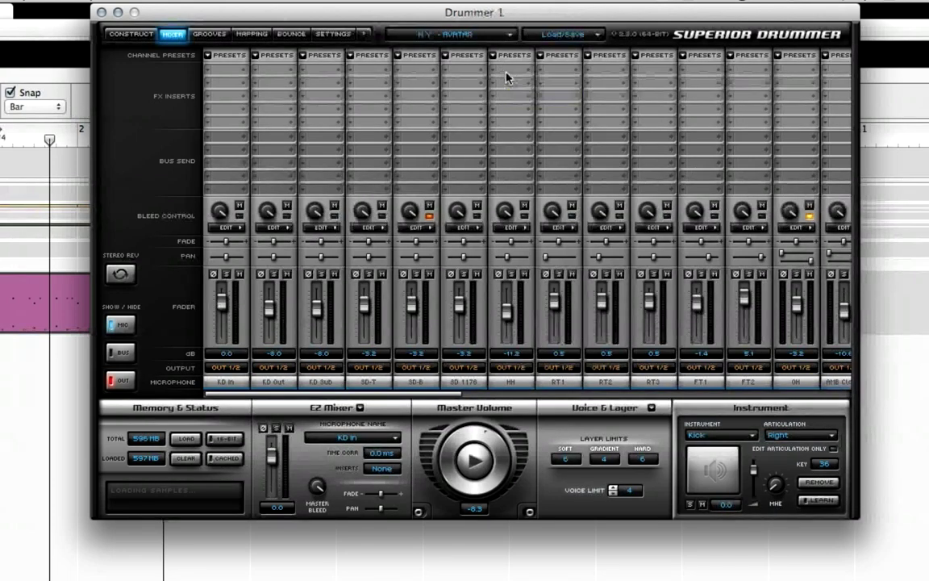
click(511, 227)
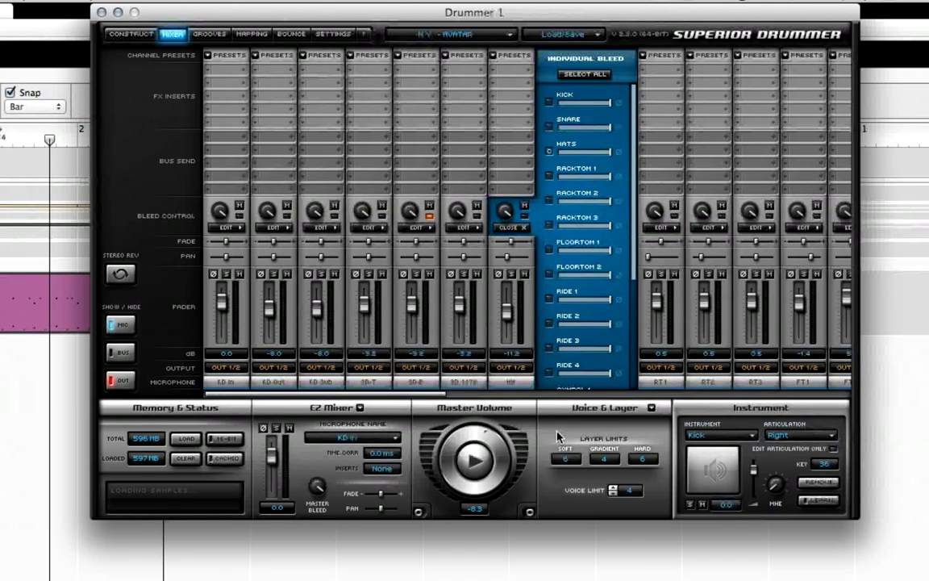
click(510, 229)
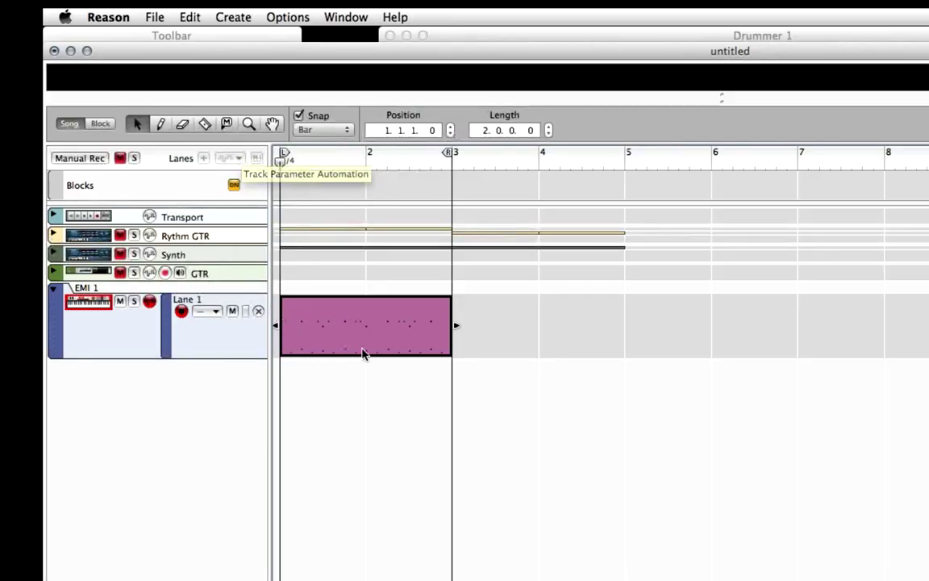
Expand the Rythm GTR track and audition the song.
click(53, 236)
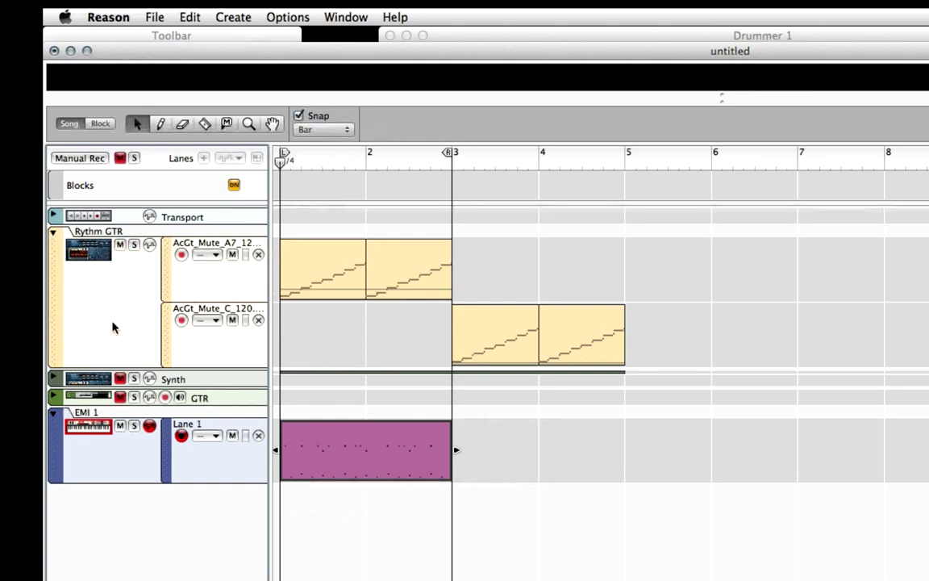
key(space)
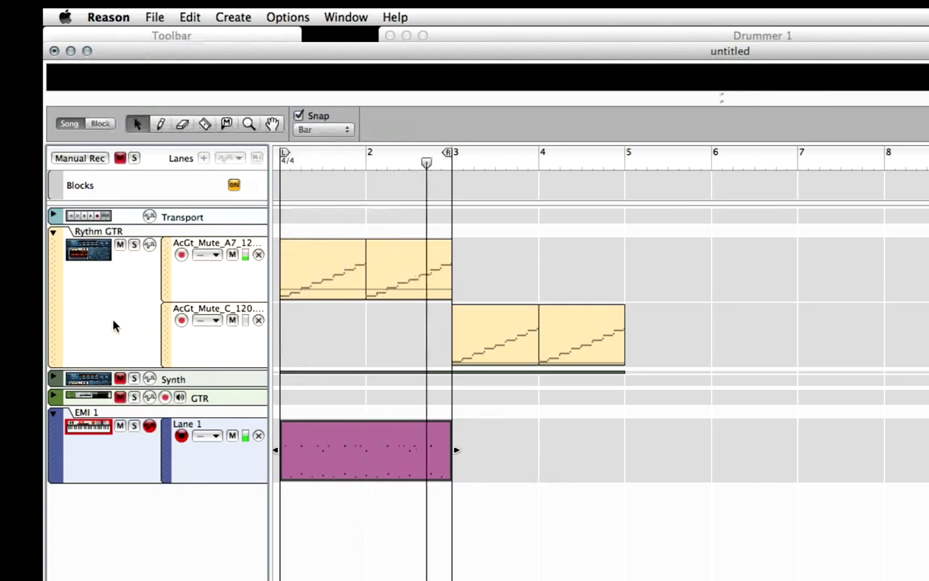
key(space)
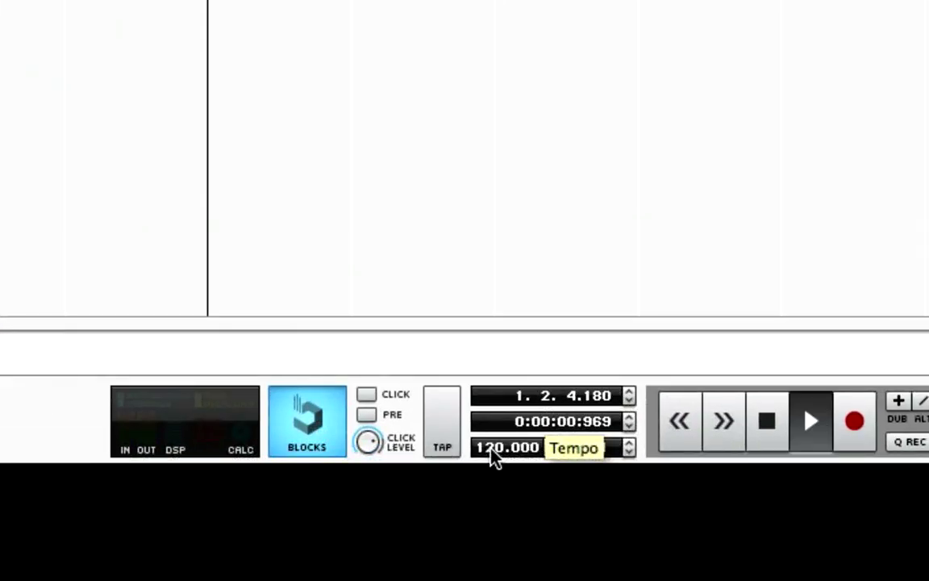
Raise the song tempo to 182, rewind to the start, and show the Reason device browser.
drag(494, 456, 537, 93)
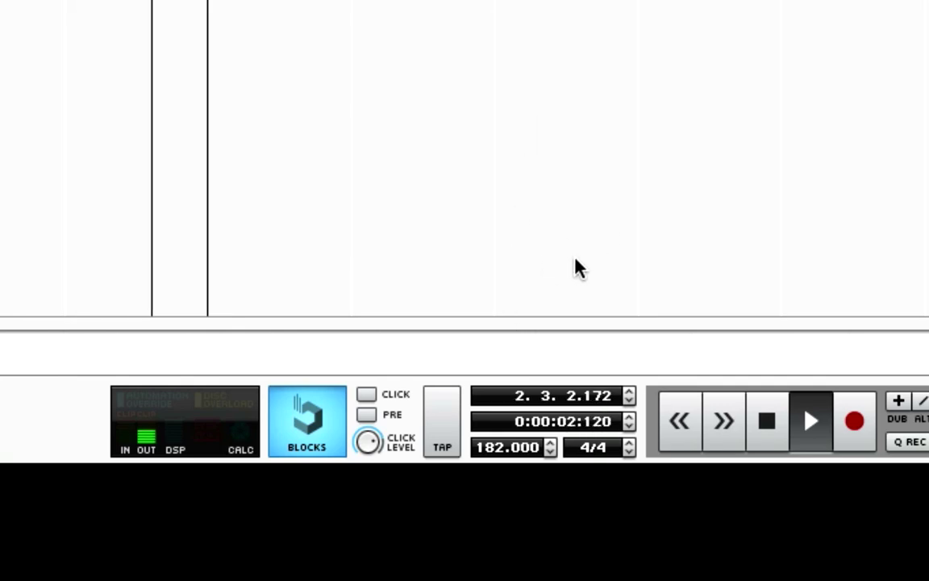
key(space)
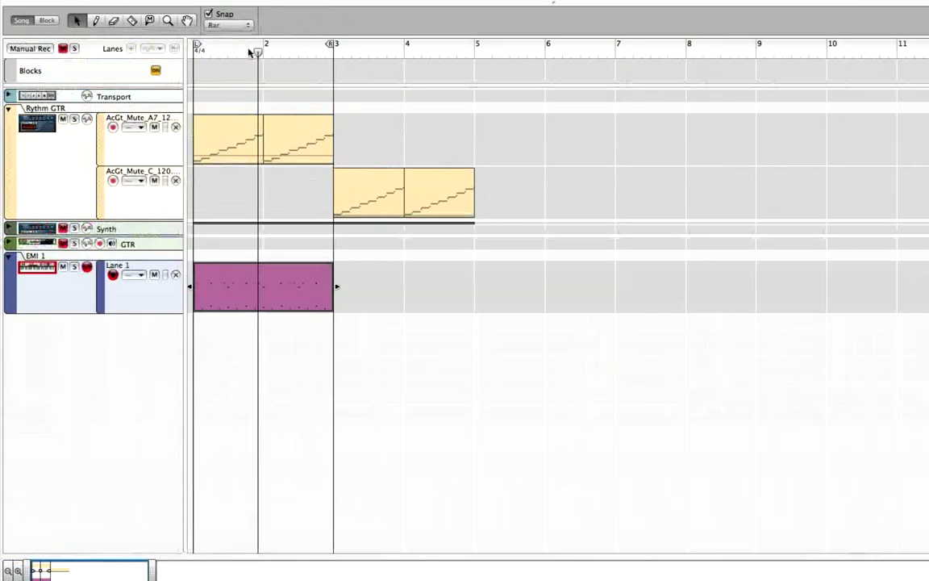
key(KP_0)
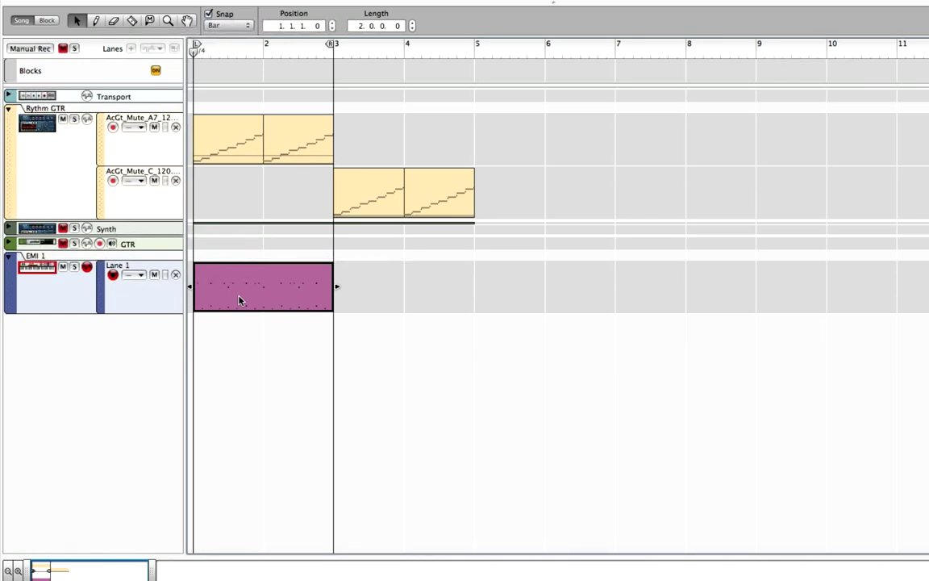
key(F8)
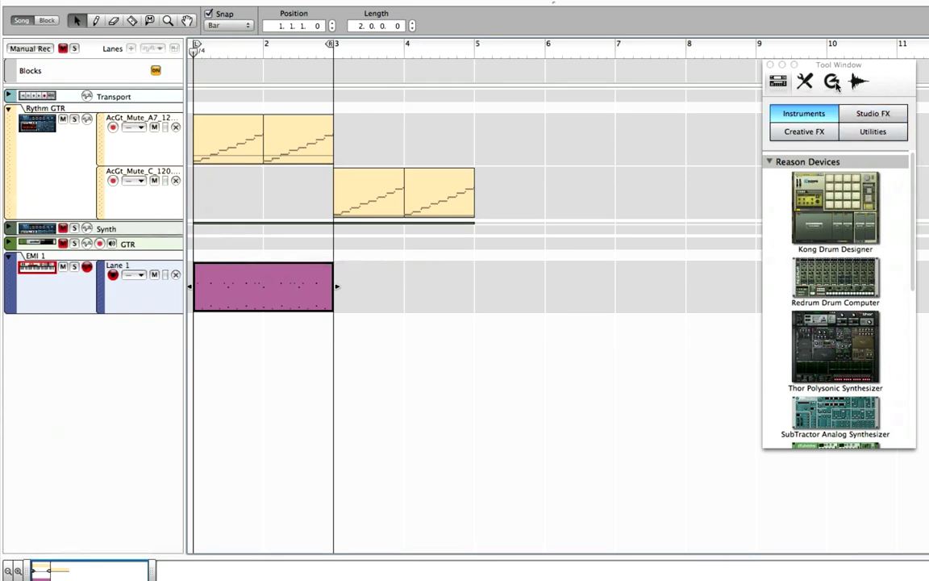
Explode the EMI 1 clip into per-note lanes D 1, C 1, D 0, C#0 and C 0.
click(804, 80)
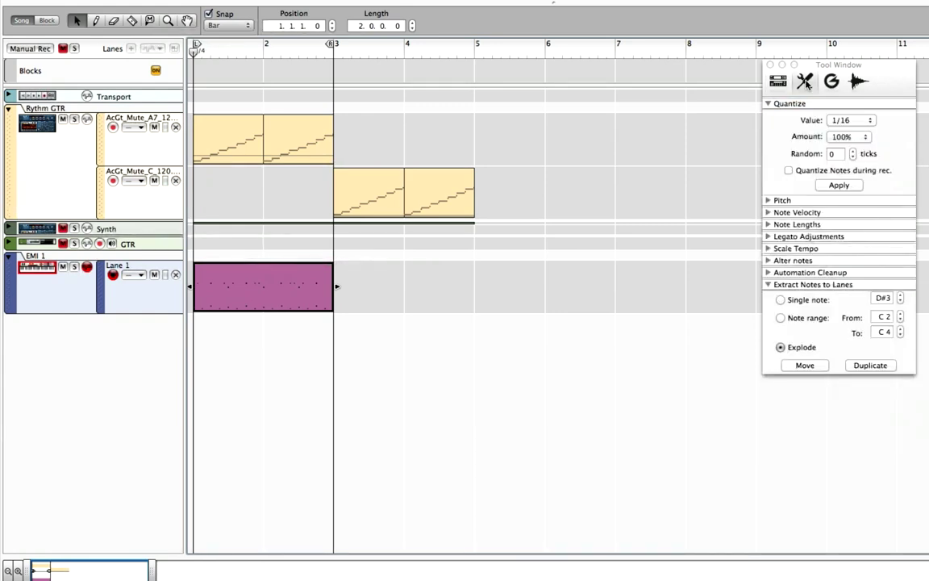
click(811, 367)
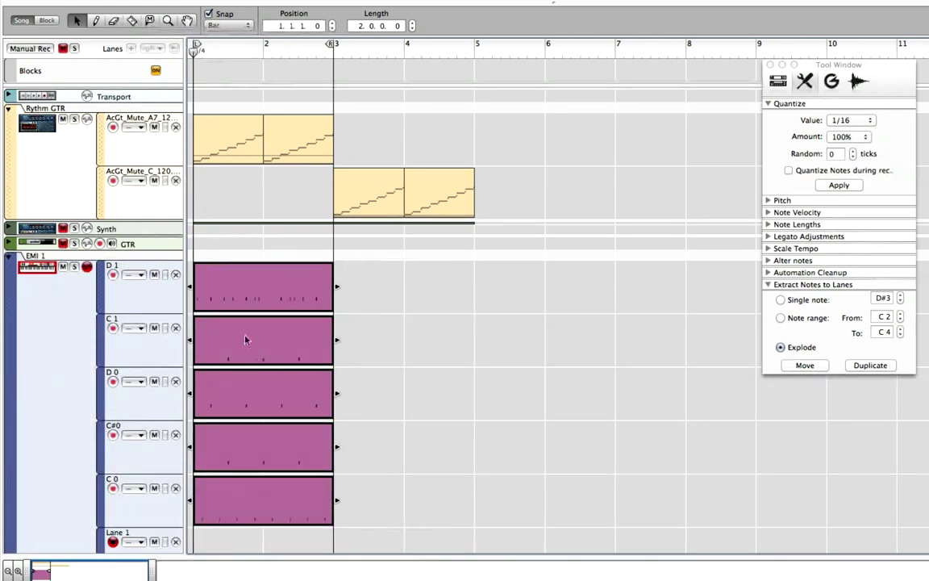
scroll(422, 279, down, 1)
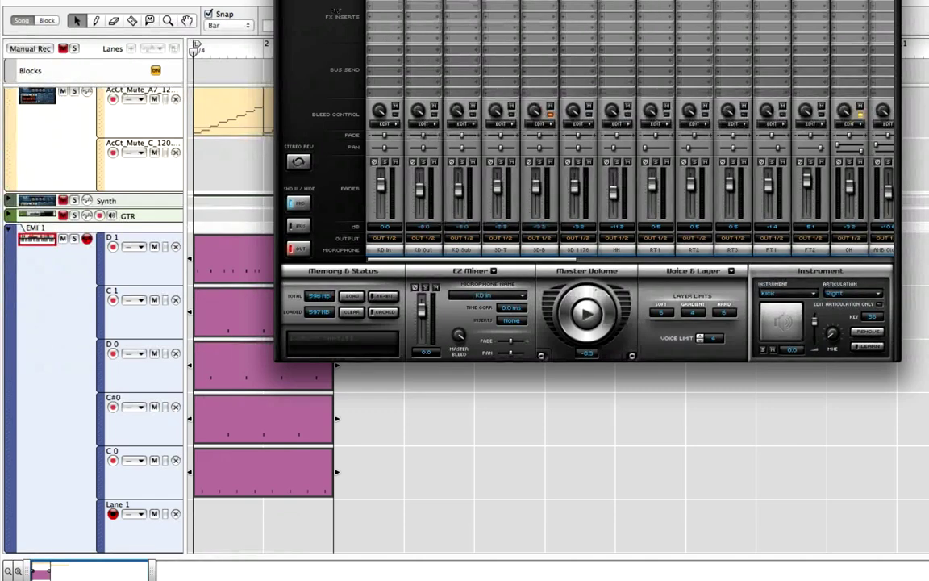
Close the plugin mixer, set the right locator to bar 5, and duplicate the five lane clips into bars 3–5.
key(super+w)
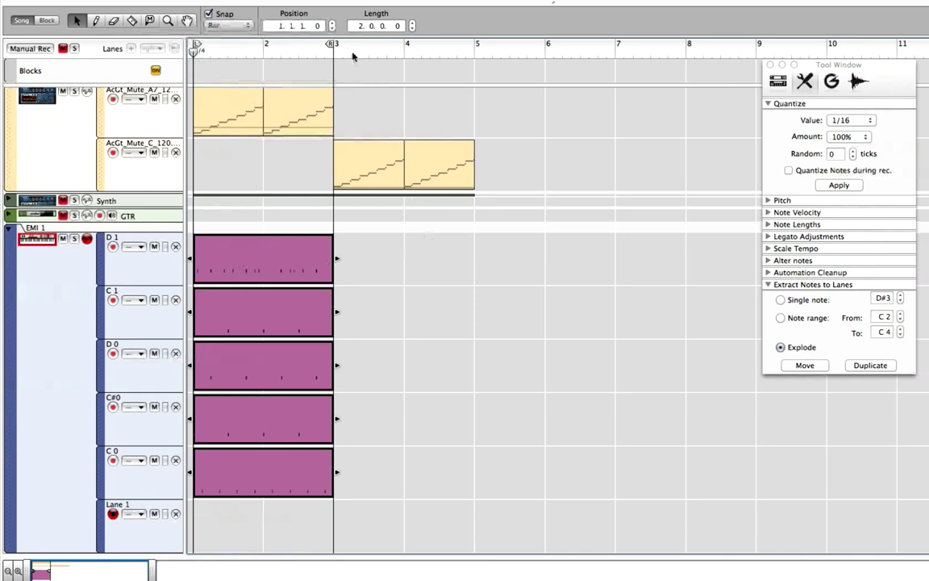
drag(331, 46, 446, 41)
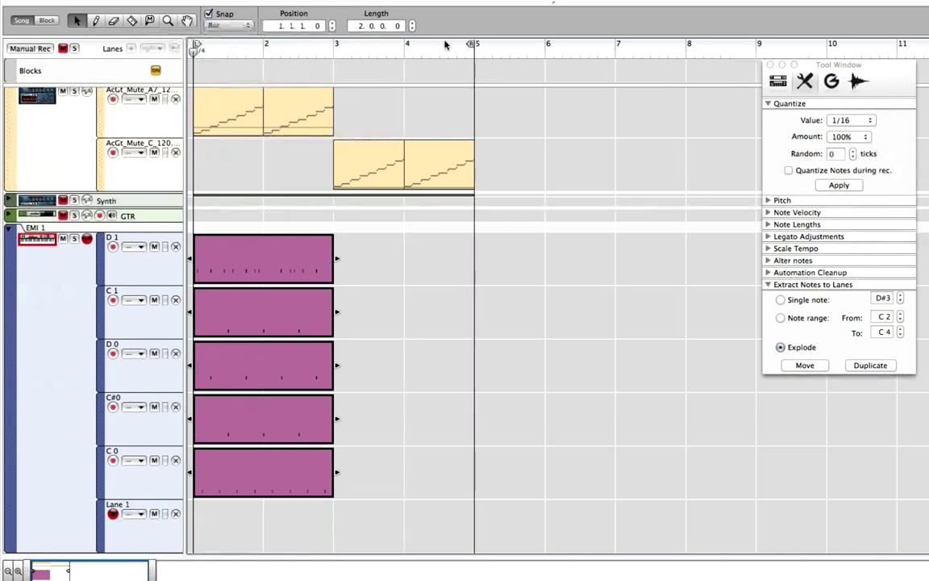
drag(347, 500, 215, 268)
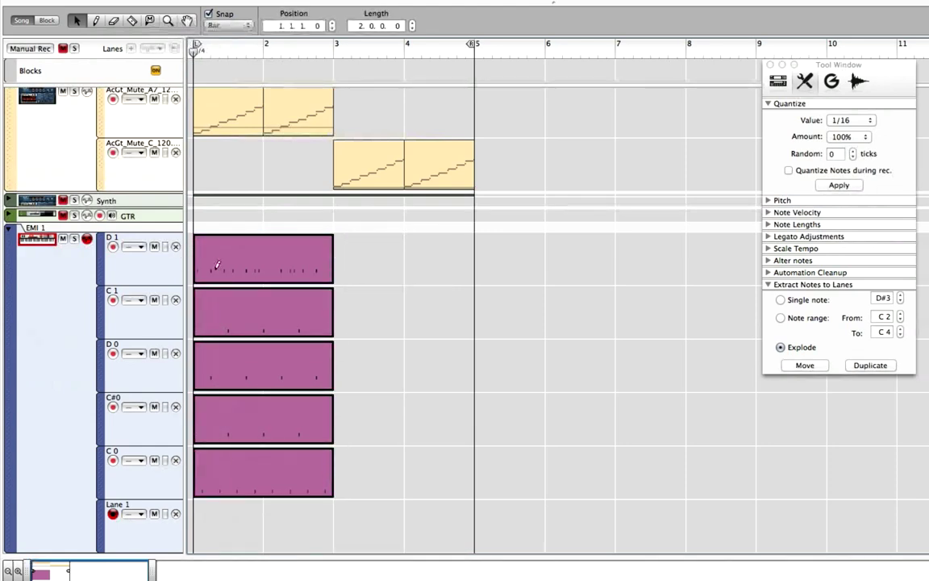
key(super+d)
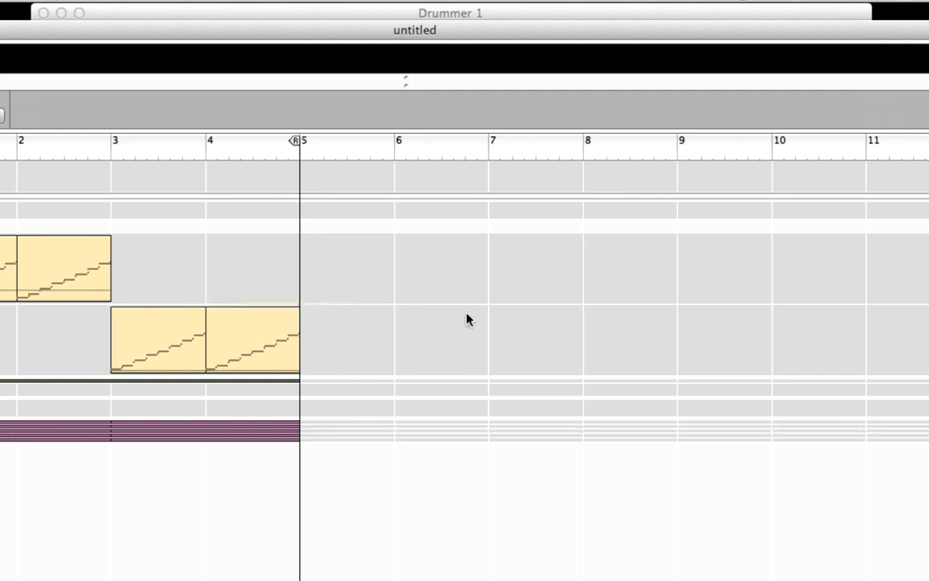
Bring the Drummer 1 window to the front on its Mixer page.
click(462, 15)
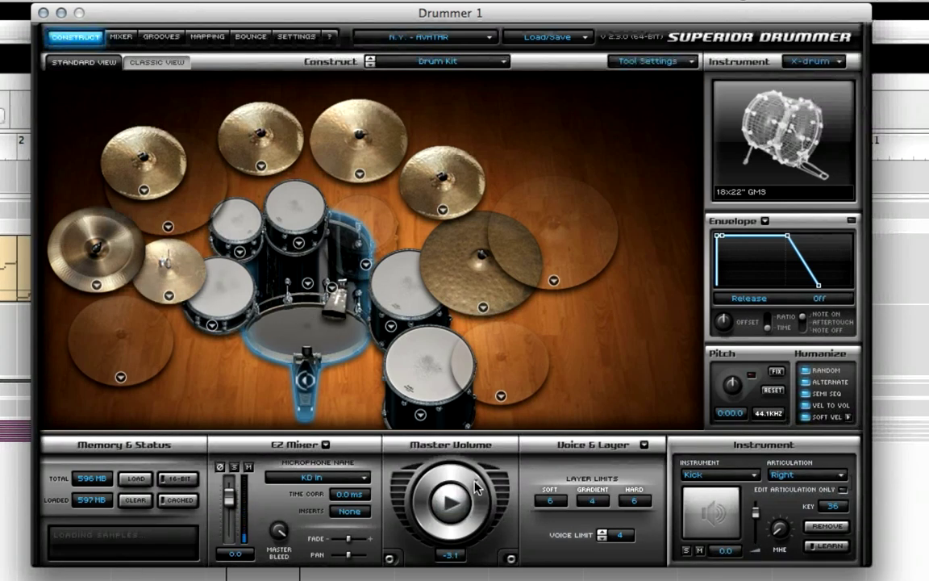
key(v)
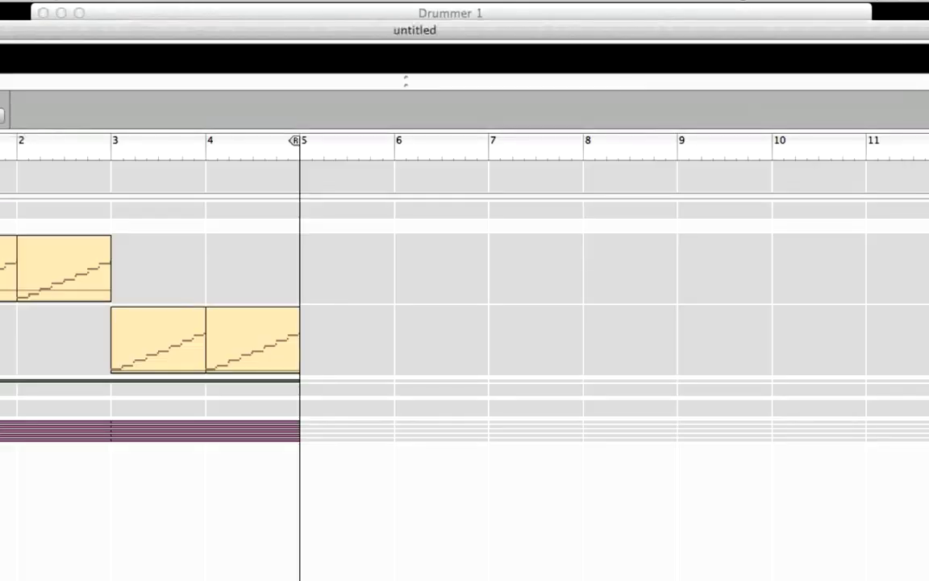
click(406, 14)
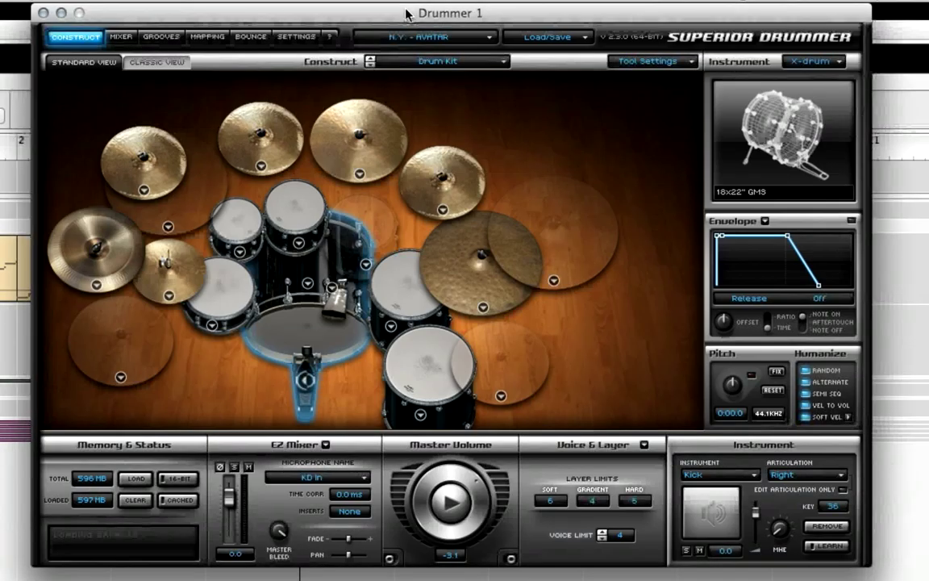
click(121, 37)
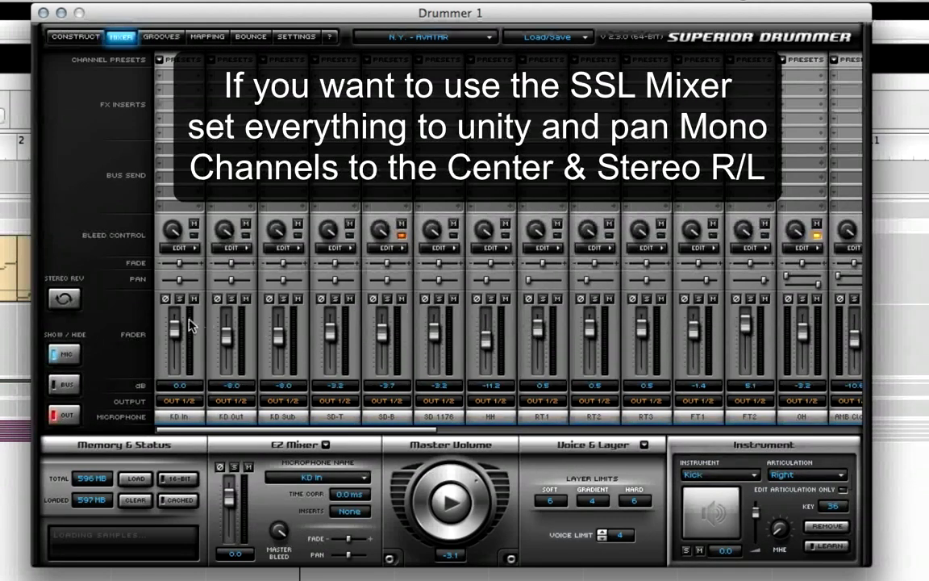
Reset the HH, KD Sub, KD Out and FT2 faders to 0.0 dB.
super+click(487, 345)
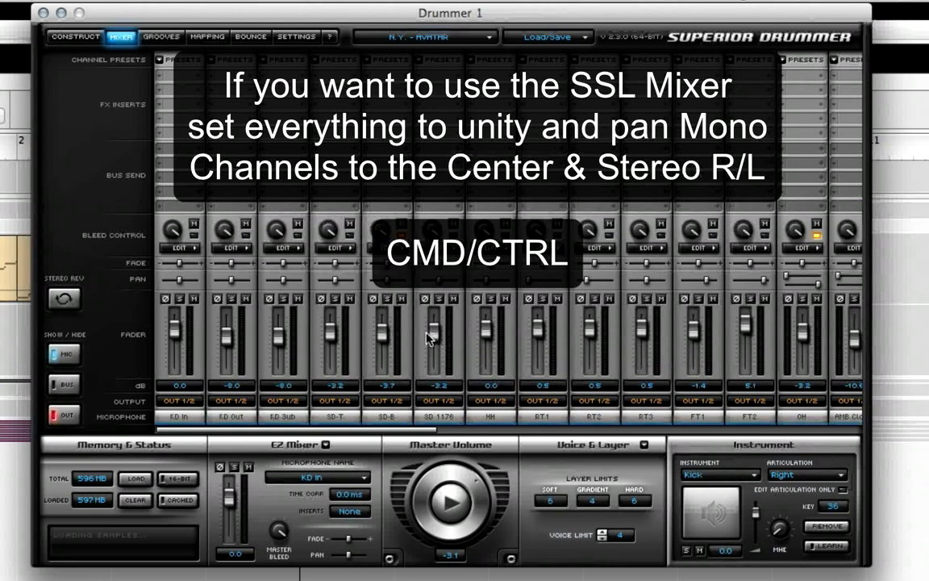
super+click(275, 334)
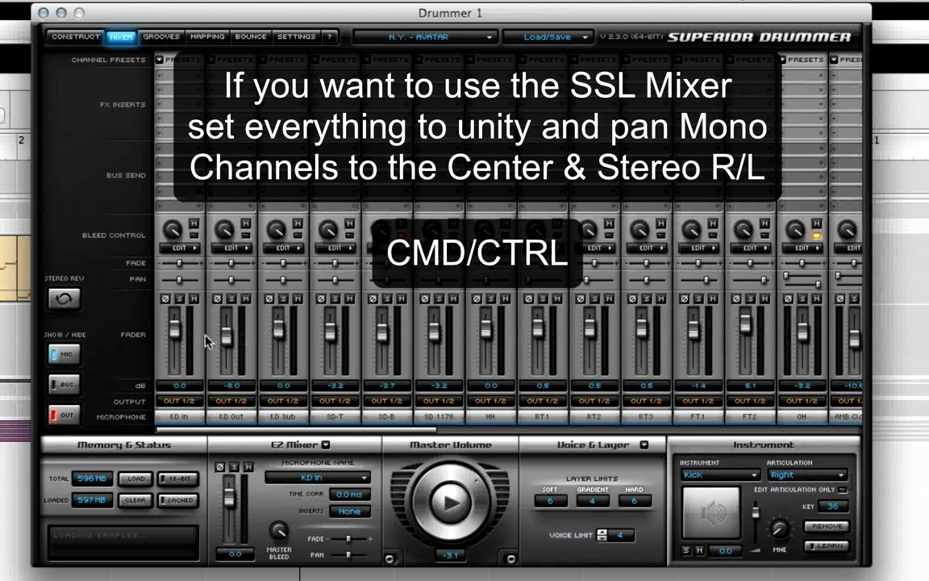
super+click(228, 342)
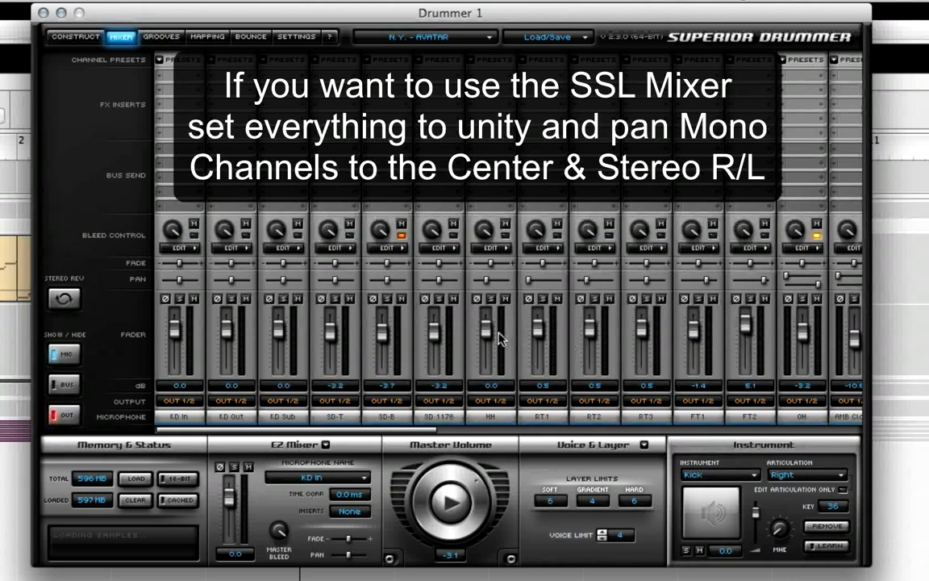
super+click(745, 331)
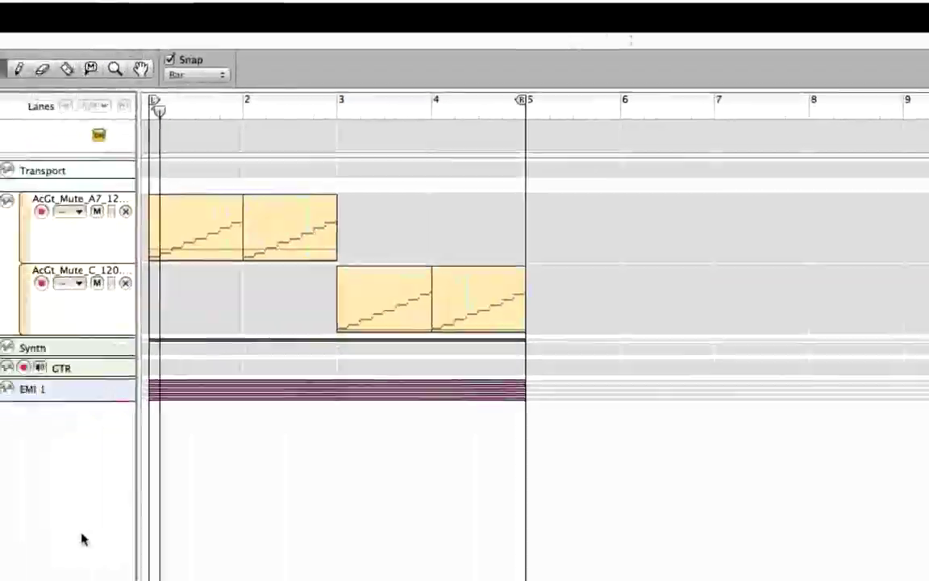
Rewind to the start, open Bounce settings with Split Microphone unset, and arm sample recording.
key(Home)
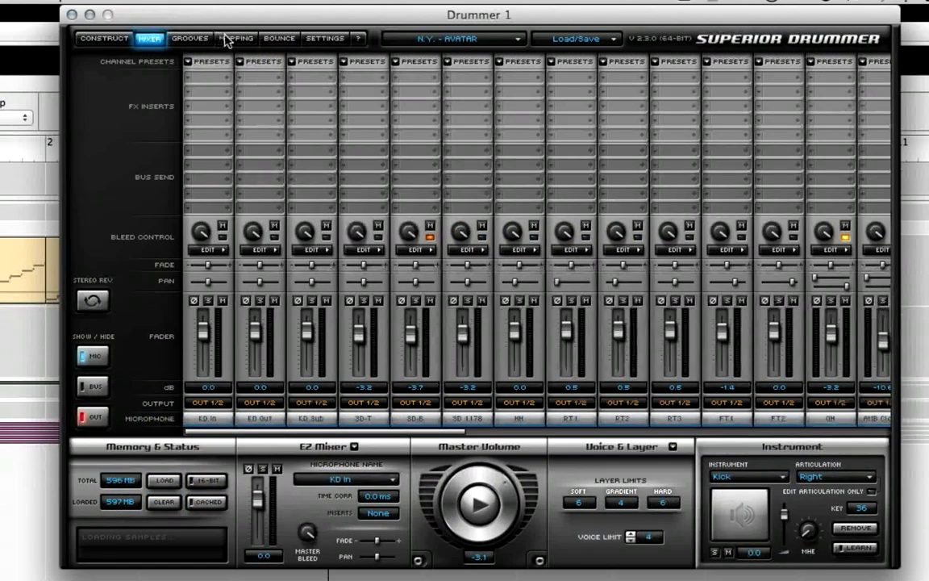
click(286, 42)
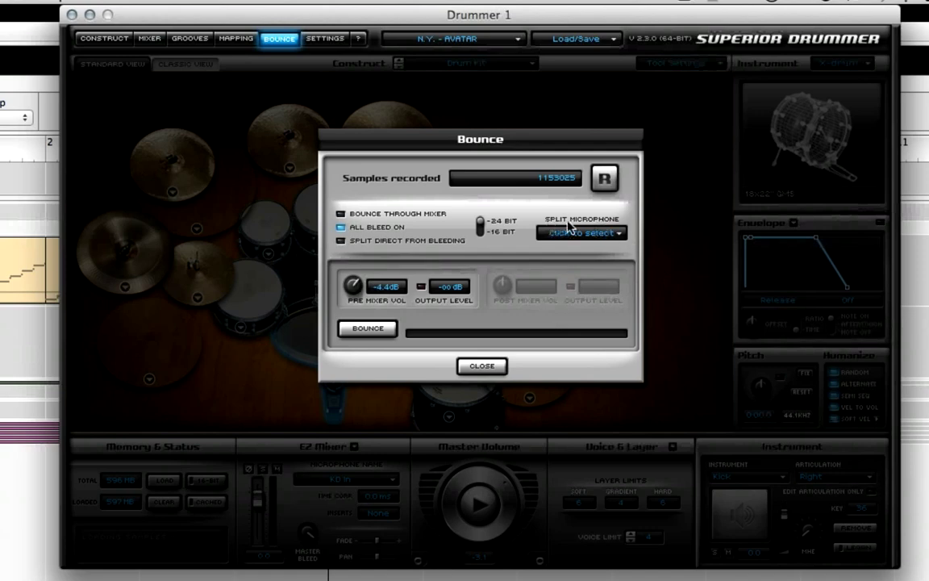
click(616, 234)
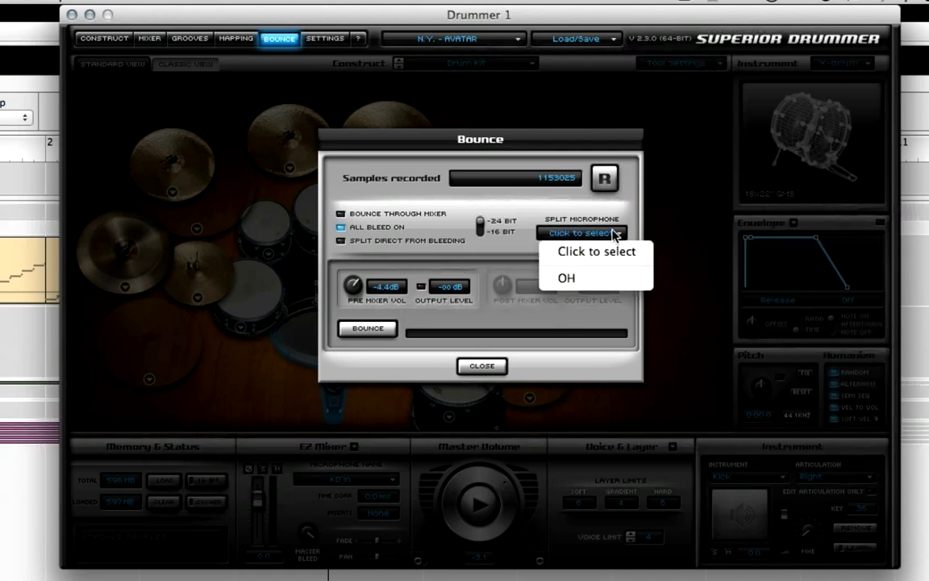
click(562, 280)
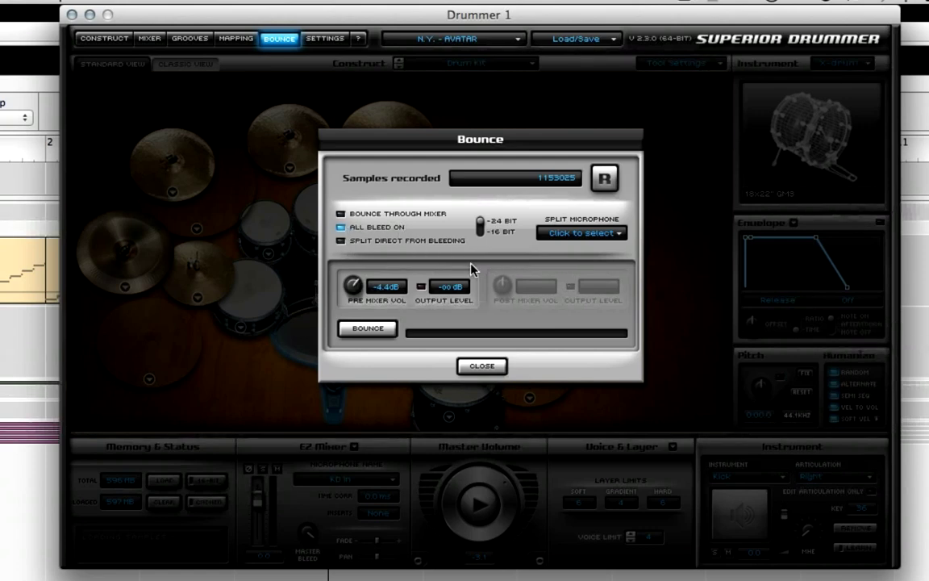
click(605, 179)
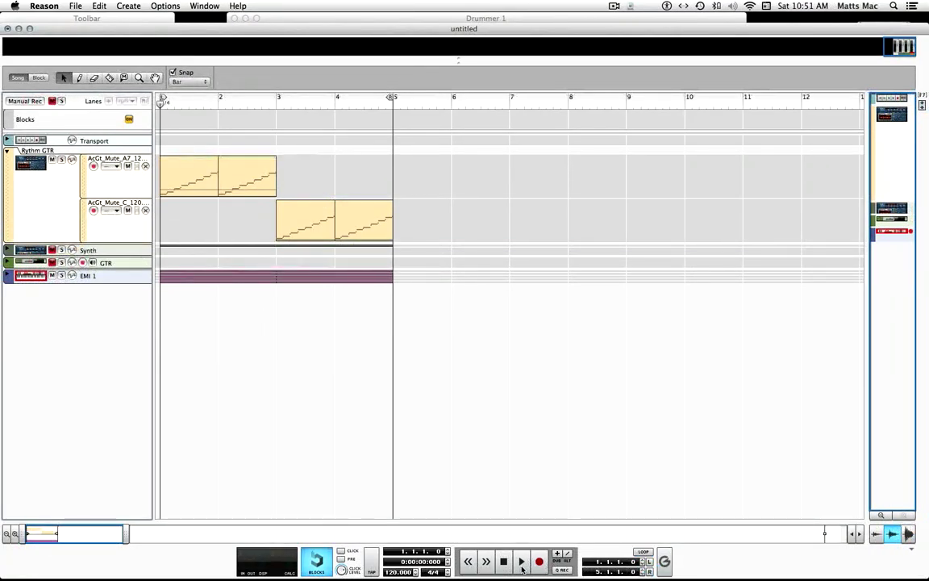
Play the song just past bar 5 to record the drums, then bring the Bounce dialog forward.
click(522, 565)
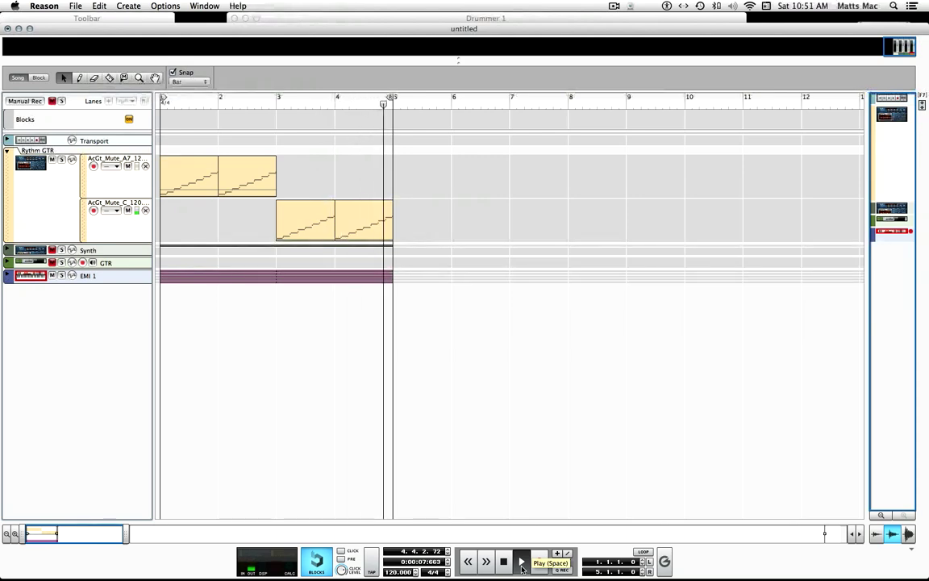
key(space)
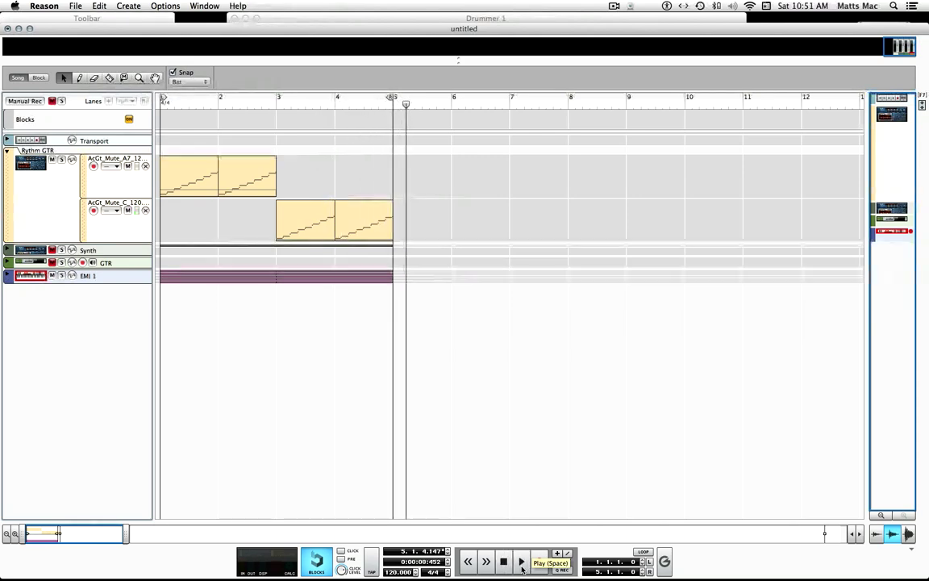
click(521, 19)
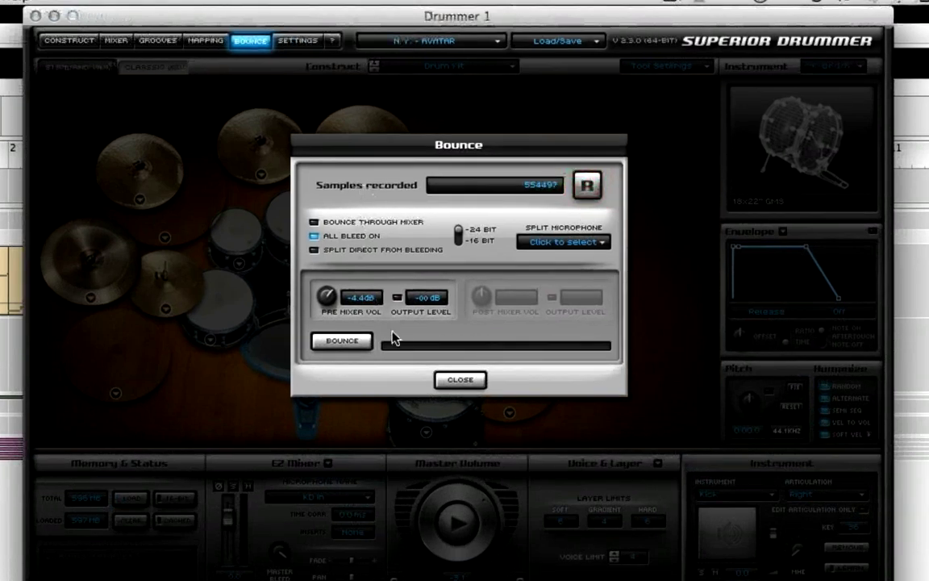
Bounce the drum stems into a new ToonTrack folder and close the finished bounce window.
click(350, 343)
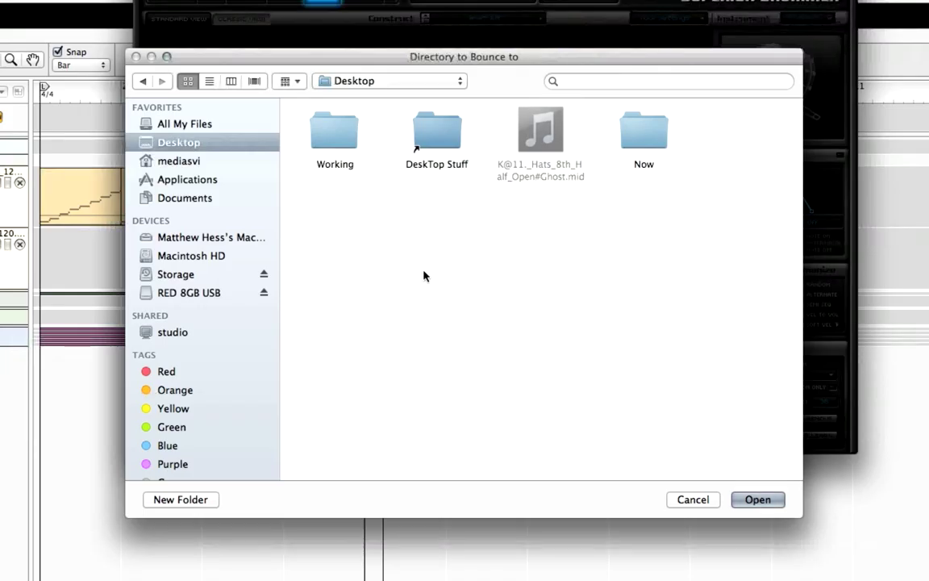
click(192, 502)
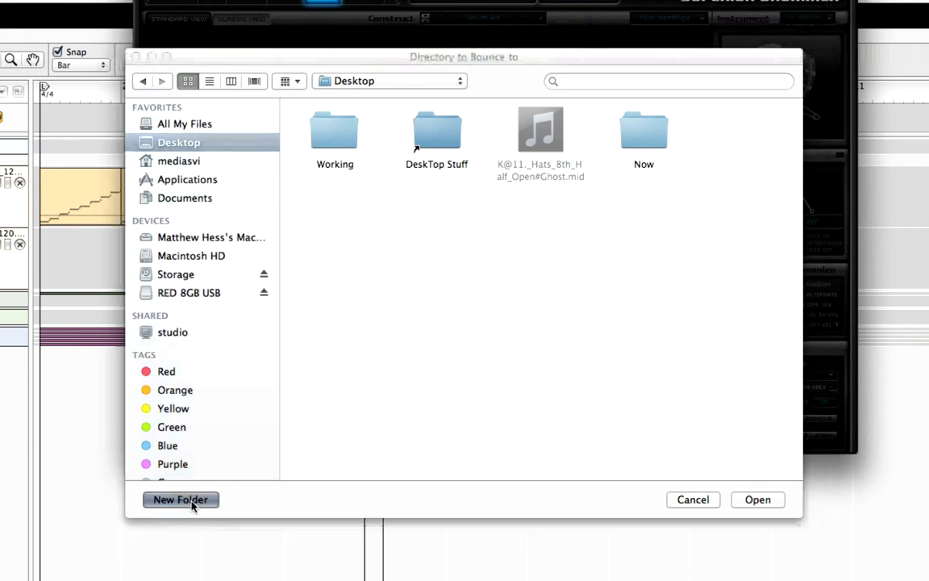
text(ToonTrack)
key(Return)
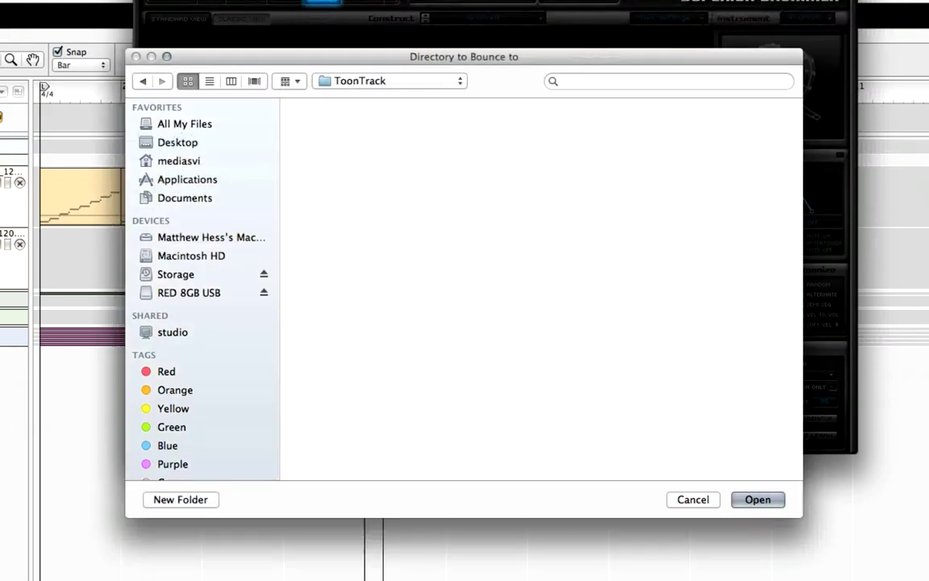
click(758, 501)
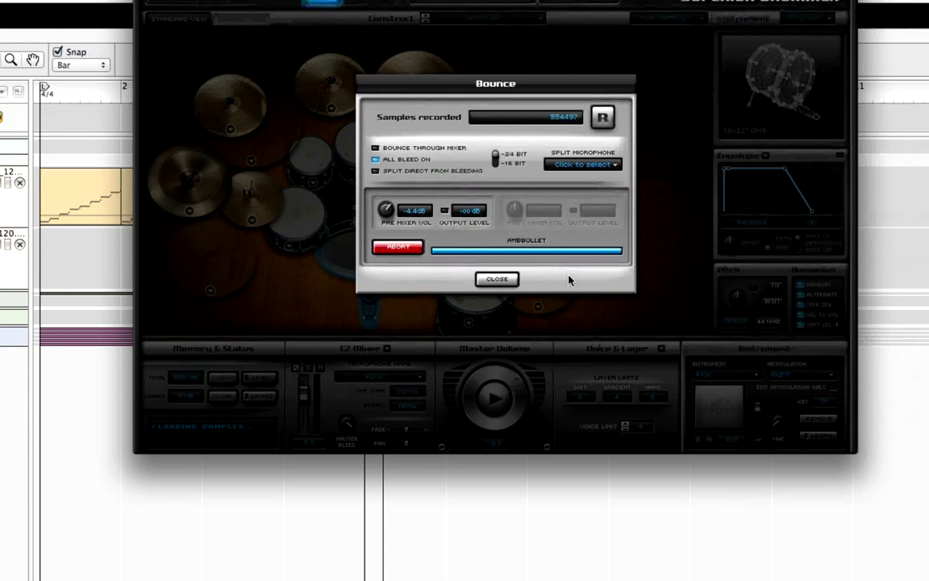
click(514, 282)
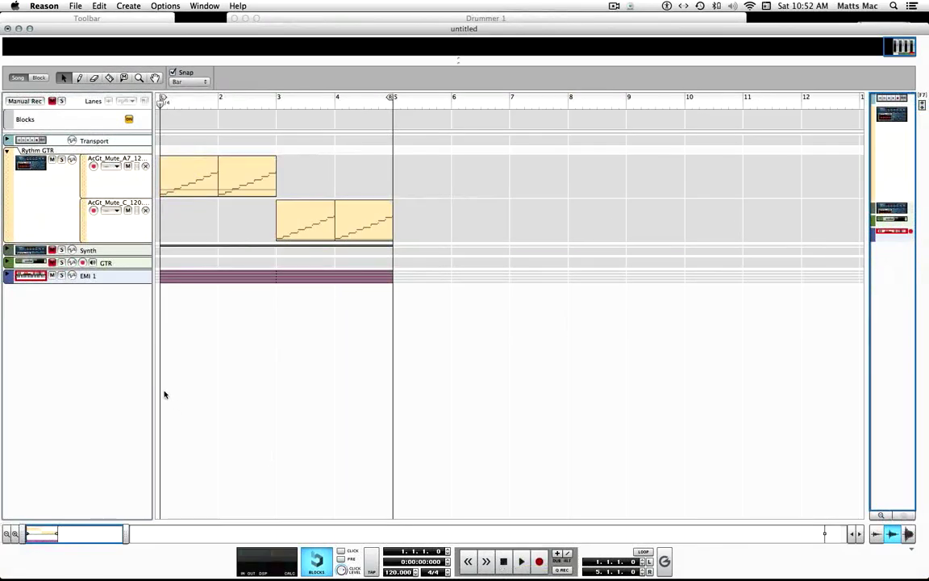
Import all 17 stems, AmbBrauner.wav through Tom5.wav, from the ToonTrack folder.
click(75, 6)
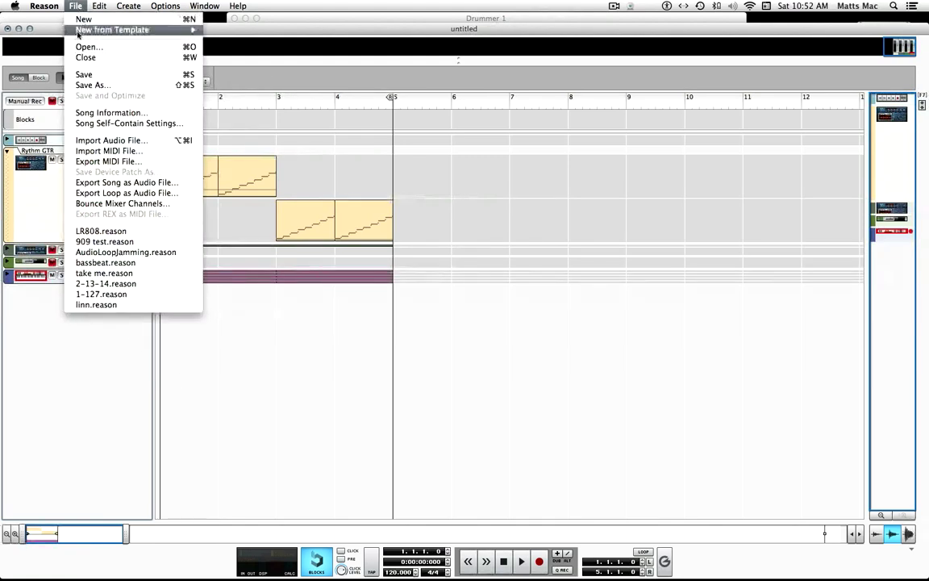
click(103, 141)
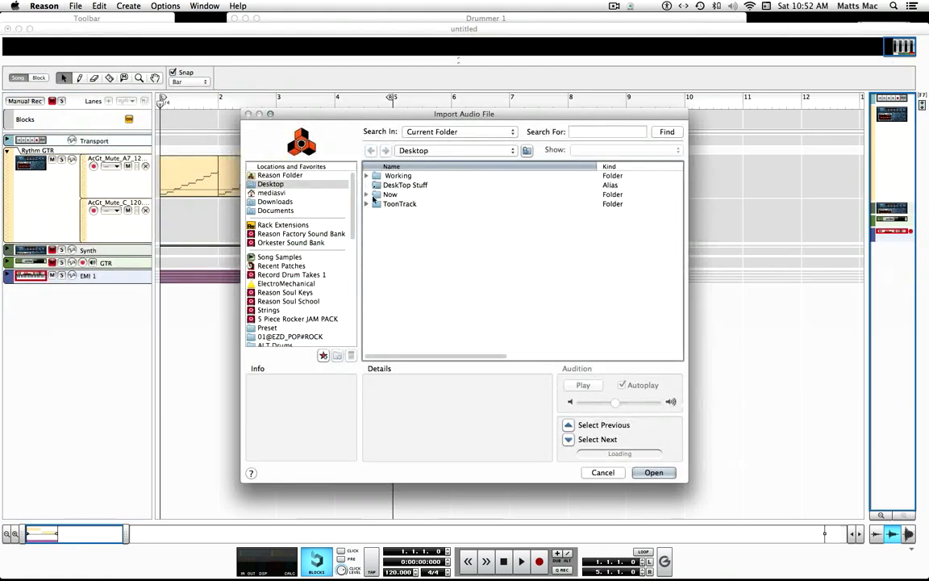
click(367, 204)
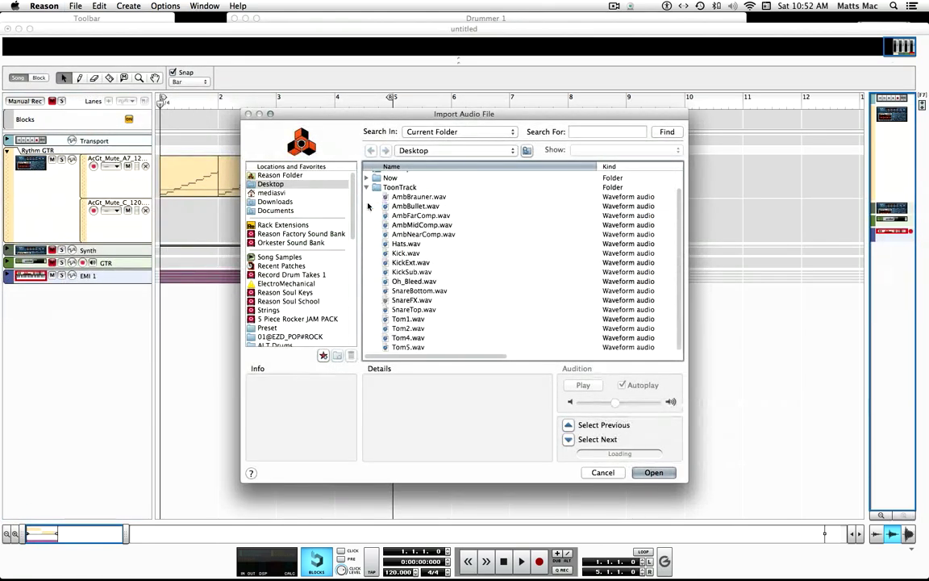
click(413, 197)
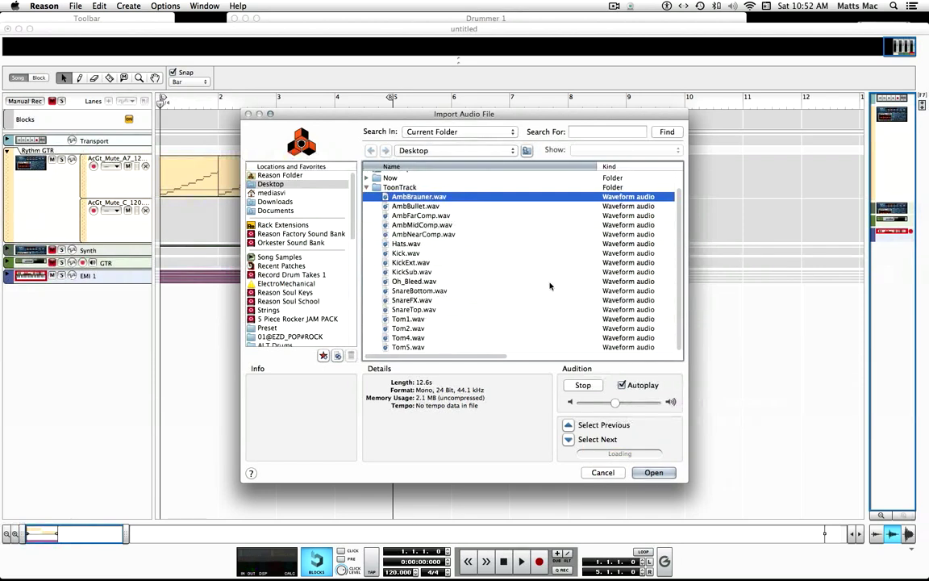
shift+click(416, 347)
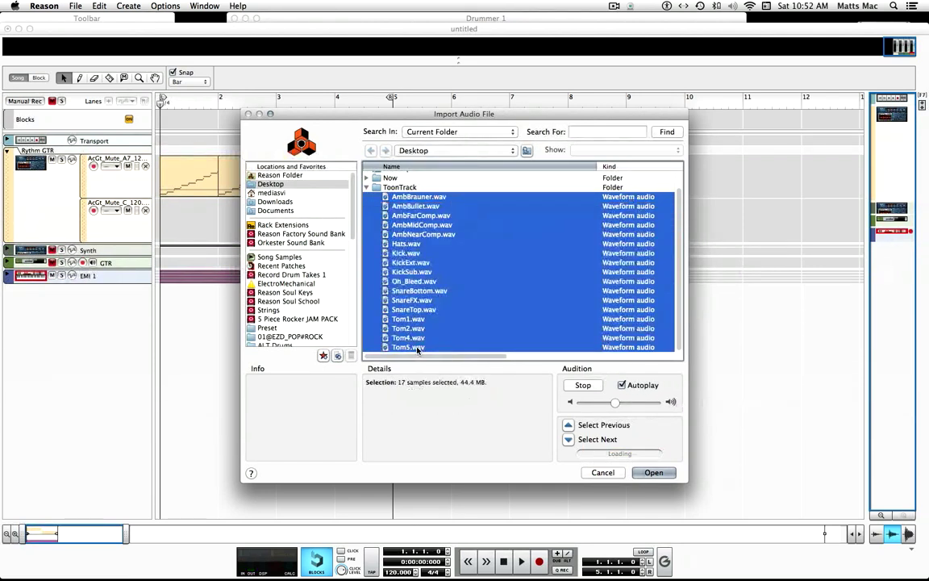
click(654, 472)
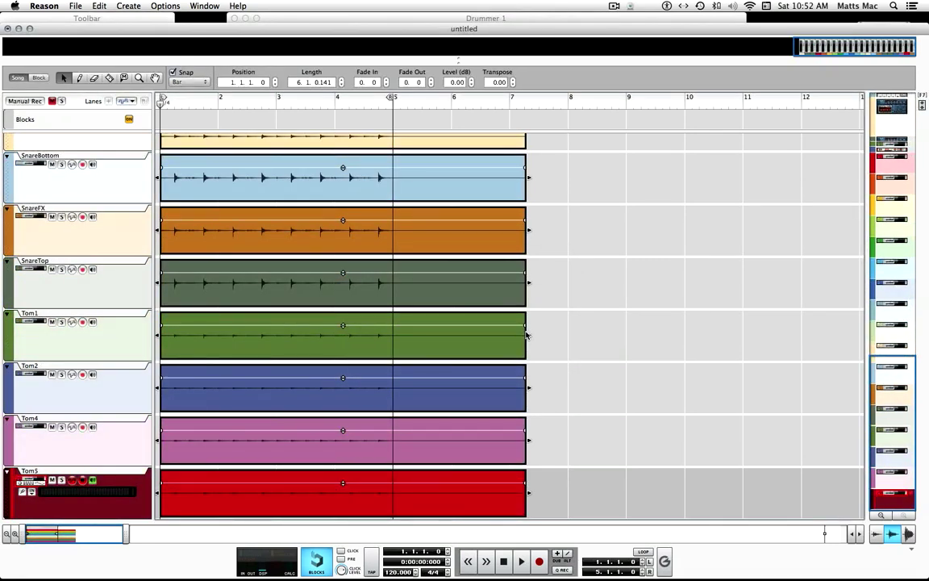
Play the imported drum stems in a loop and switch to the mixer.
key(l)
key(space)
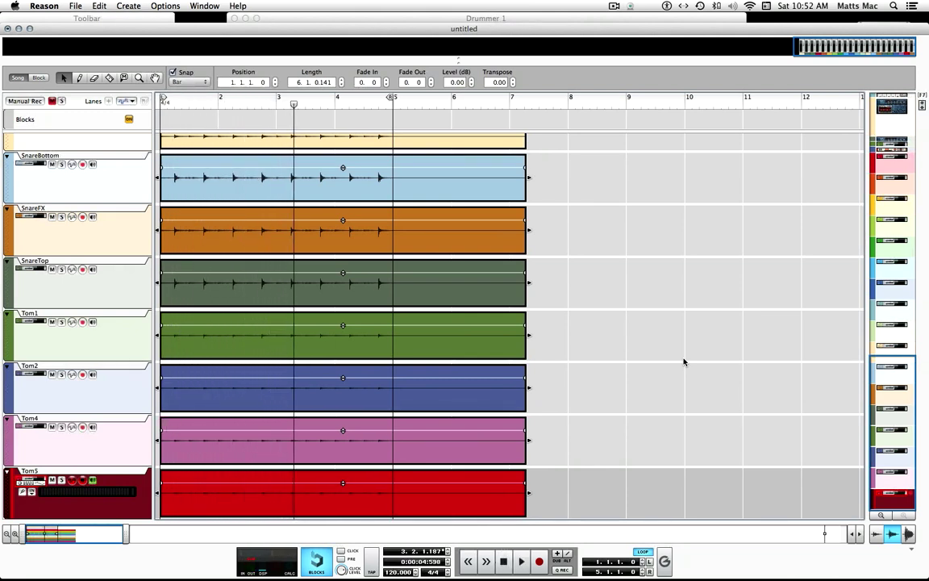
key(F5)
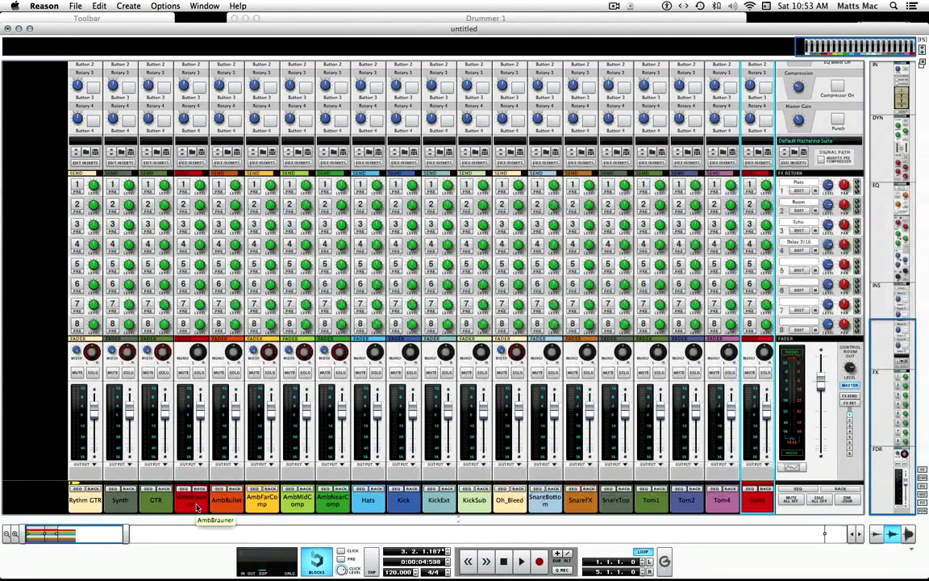
Route all the selected drum stem channels to a new output bus.
shift+click(196, 507)
right_click(196, 506)
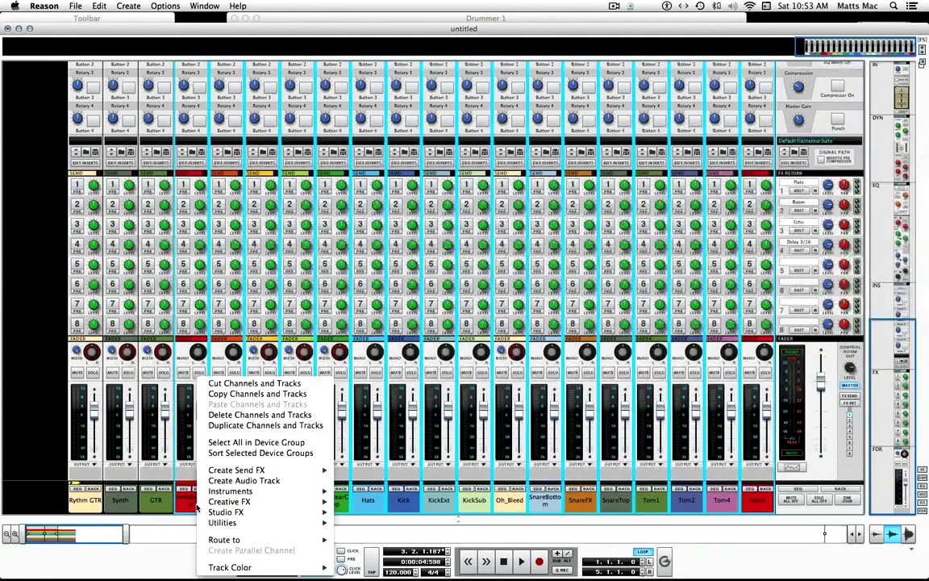
mouse_move(211, 540)
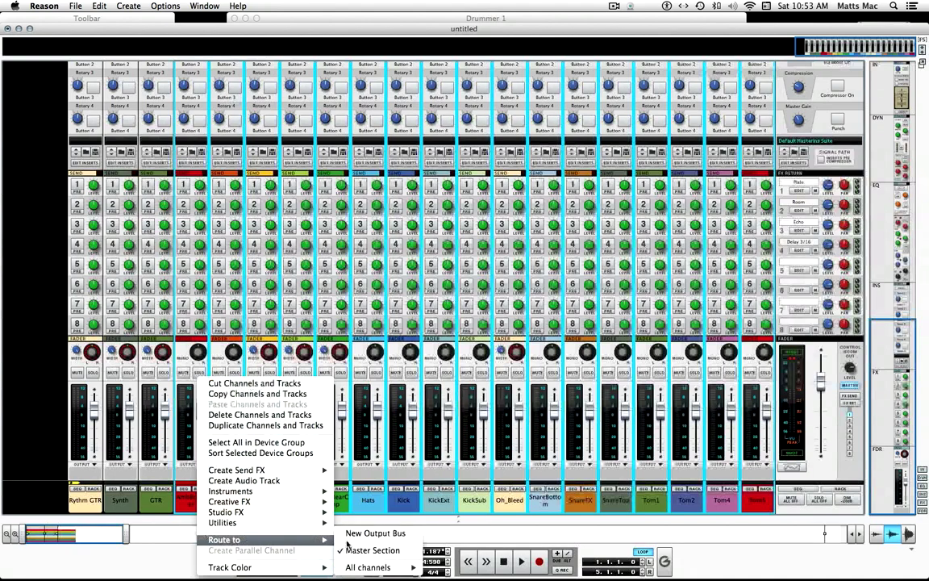
click(382, 537)
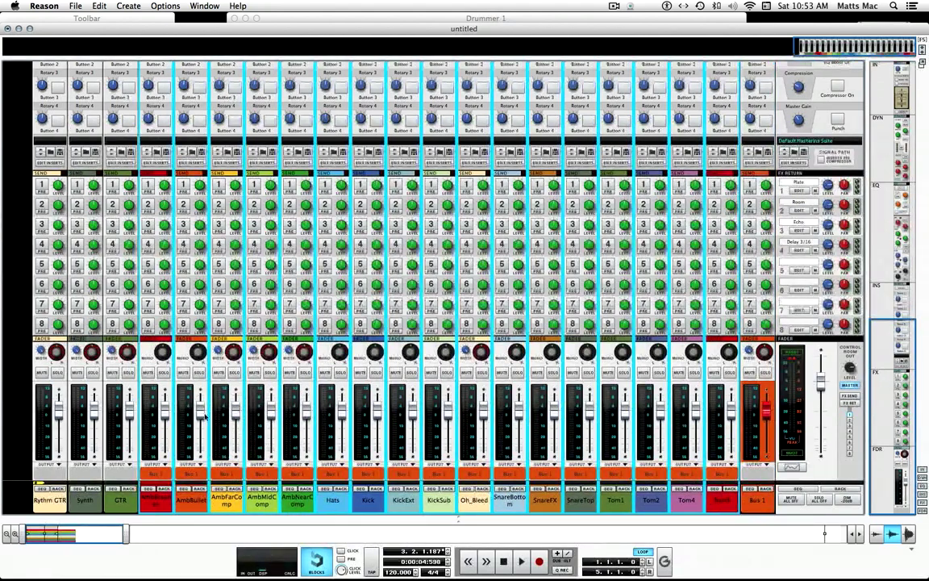
Rename the new bus to Drum Sub, lower its level to about -44 dB, and show the rack.
double_click(763, 501)
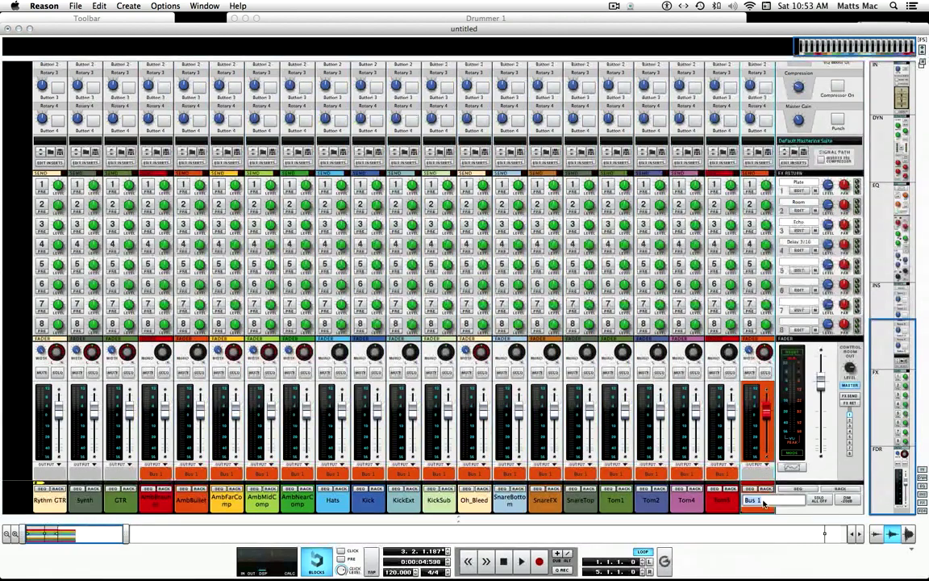
text(Drum Sub)
key(Return)
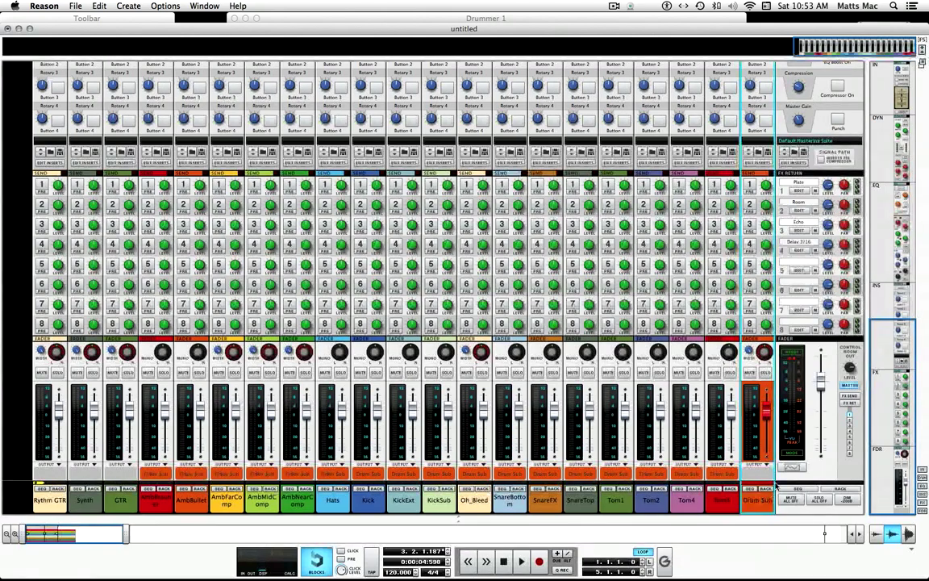
drag(767, 412, 768, 436)
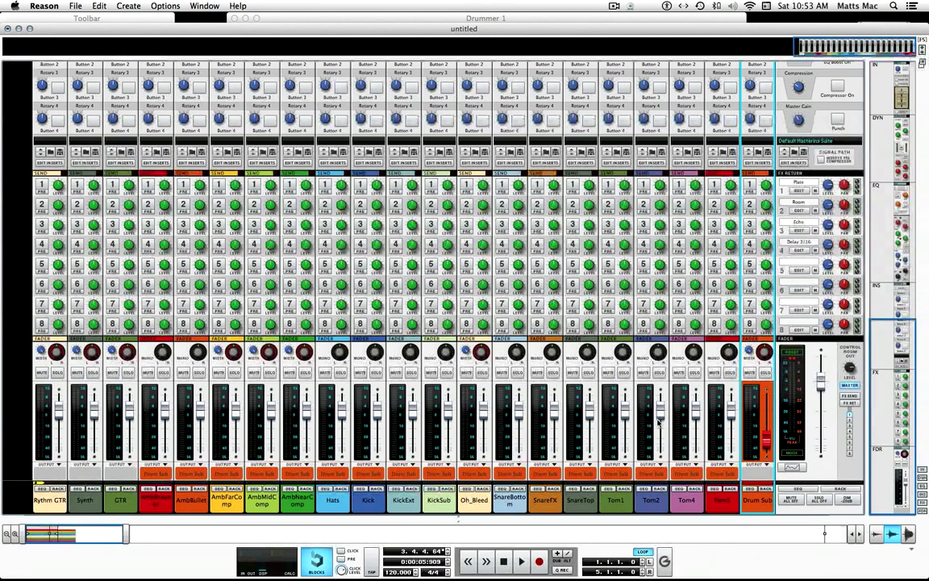
key(F6)
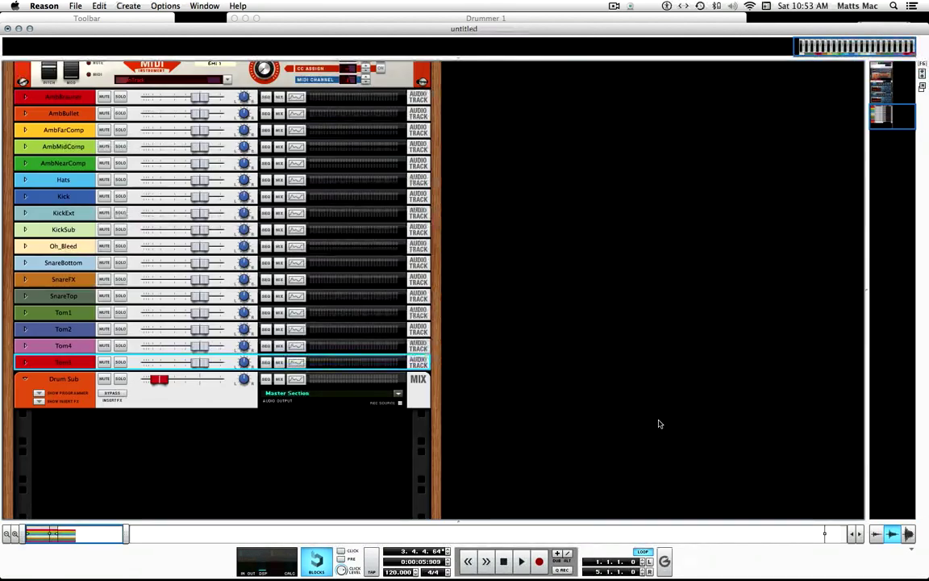
Back in the sequencer, zoom track heights out four times so all 17 stem tracks fit.
key(F7)
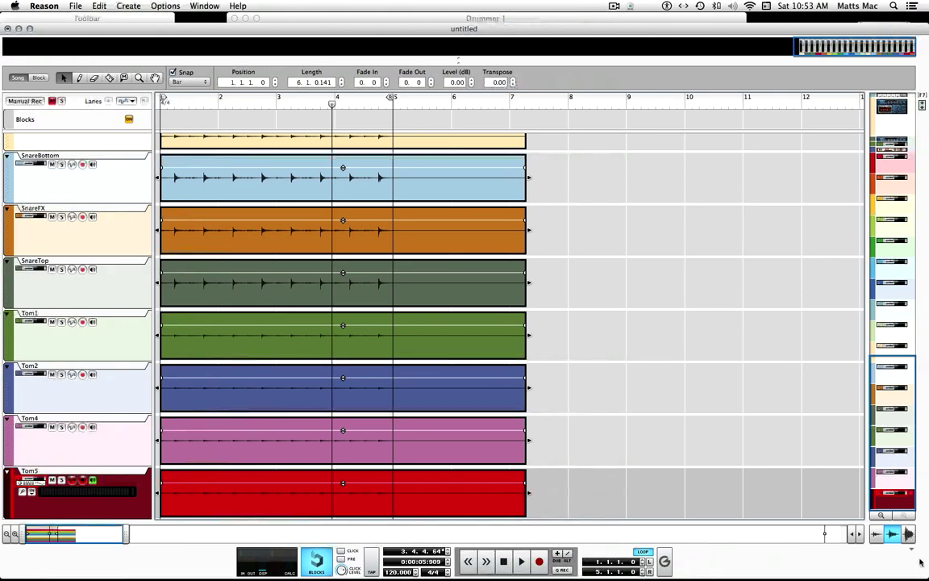
click(884, 516)
click(884, 516)
click(884, 516)
click(884, 517)
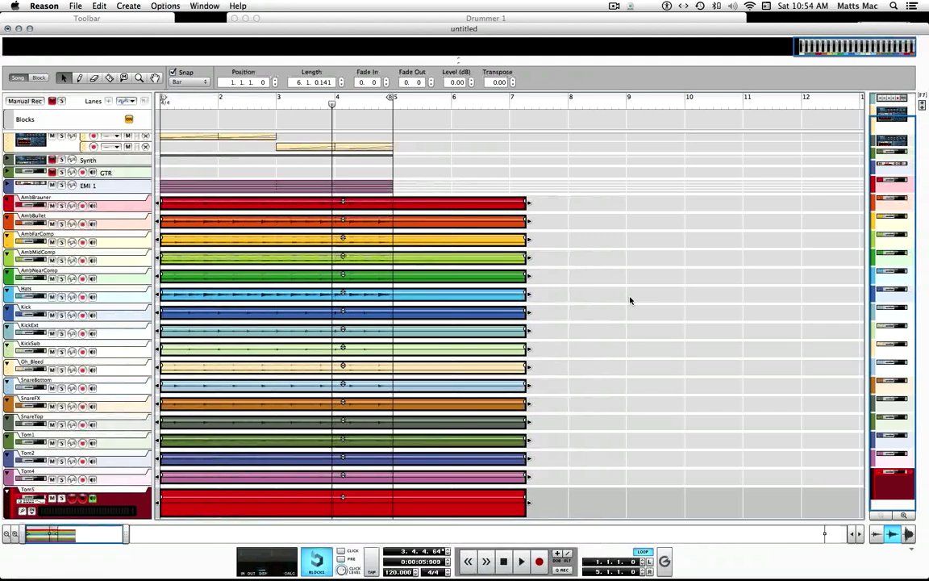
click(562, 18)
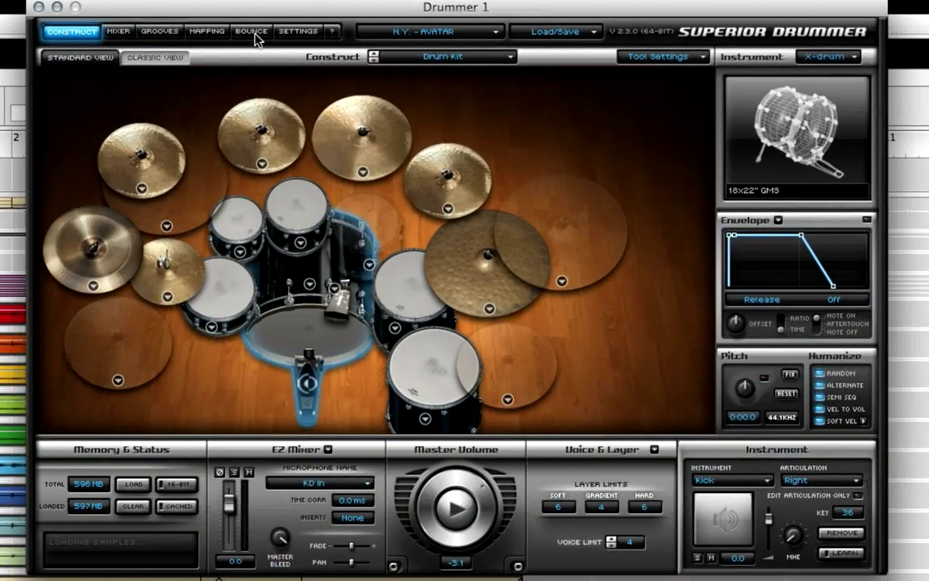
click(271, 33)
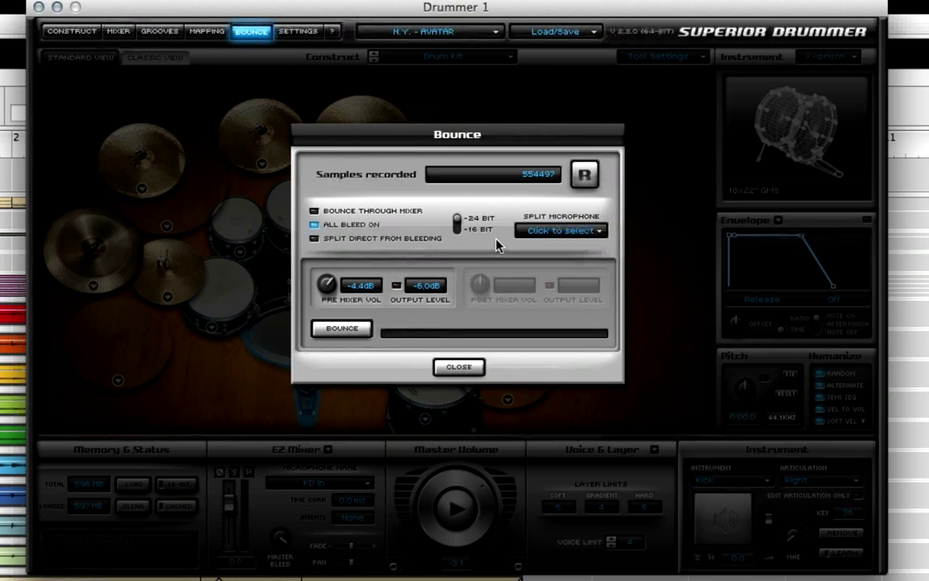
click(459, 367)
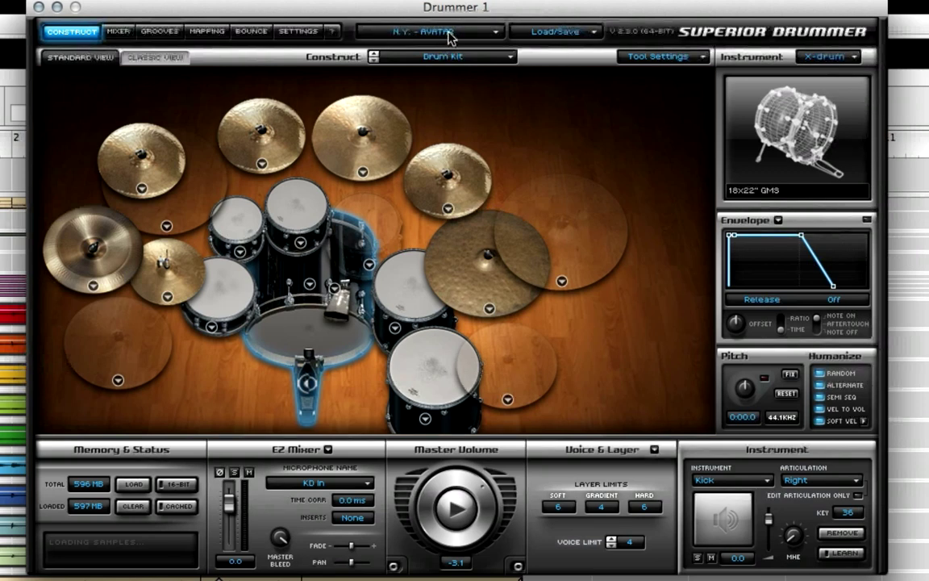
click(494, 34)
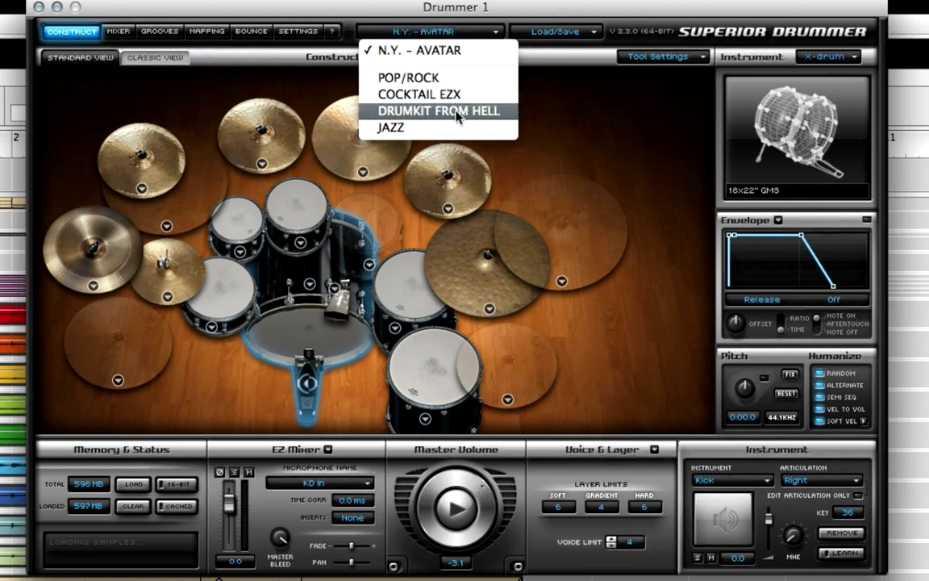
click(624, 177)
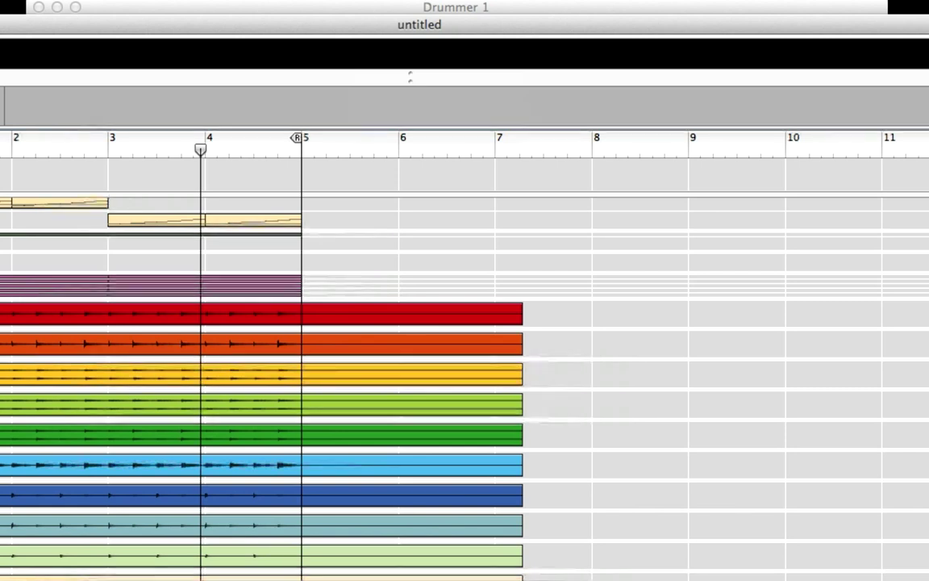
click(622, 8)
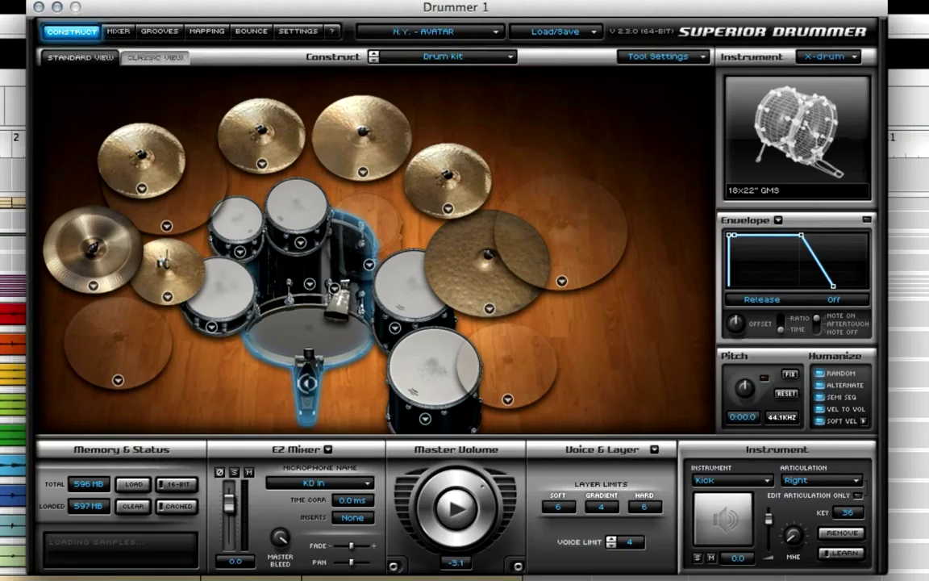
click(208, 32)
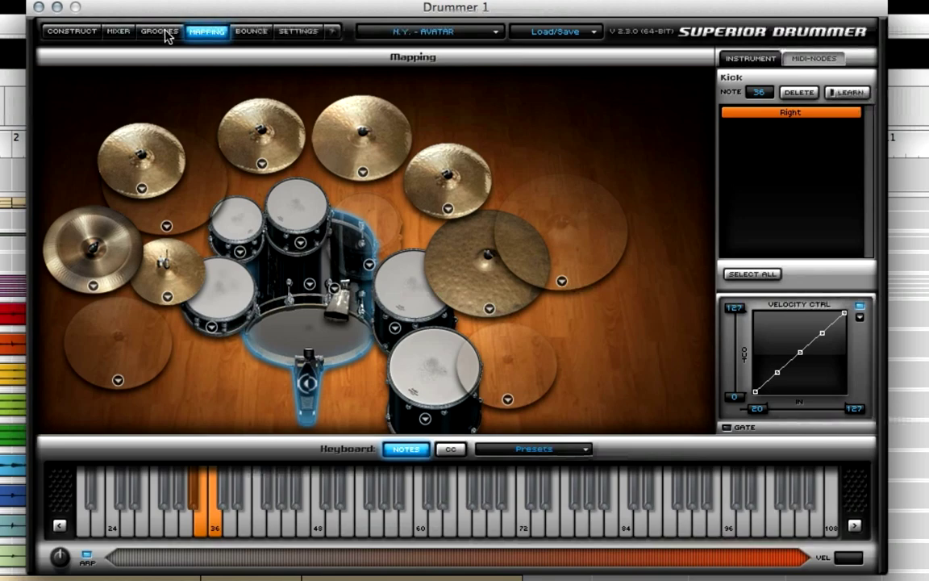
click(74, 31)
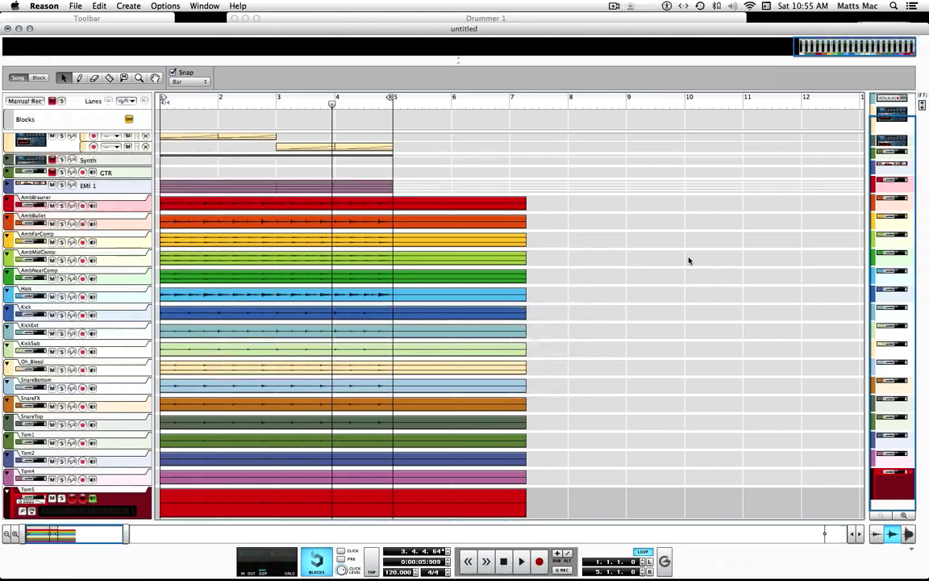